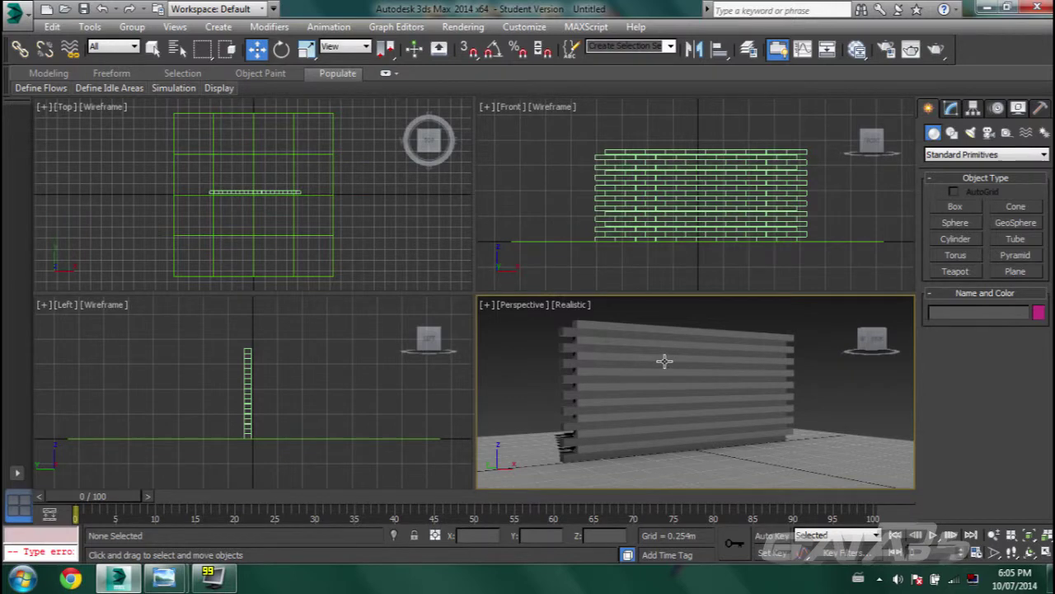
- Maximize the Perspective viewport and inspect the brick wall up close and as a whole
key(alt+w)
scroll(537, 299, up, 8)
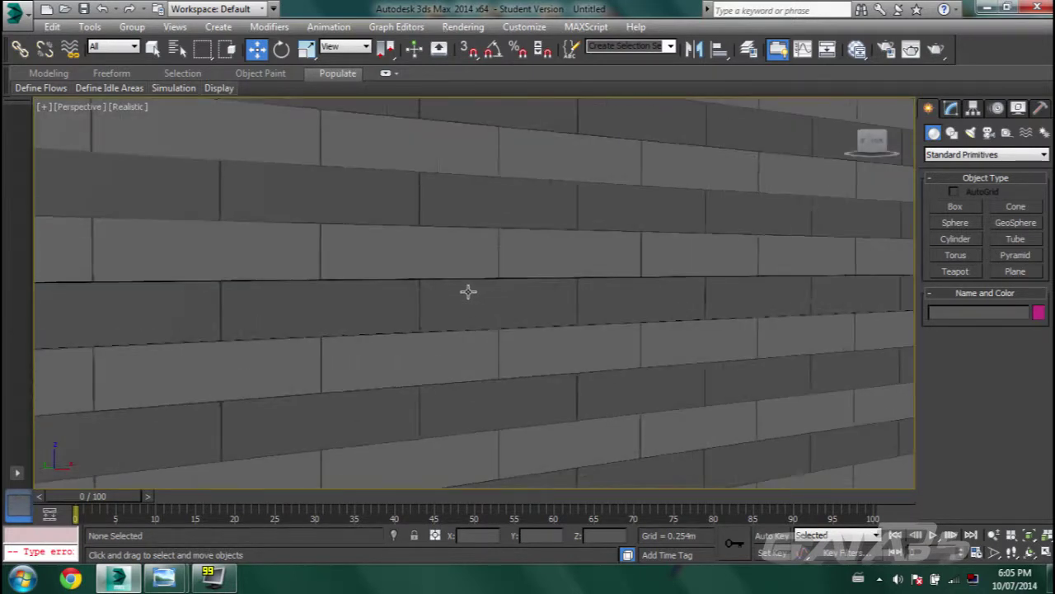
scroll(468, 291, down, 10)
alt+middle_drag(462, 304, 484, 306)
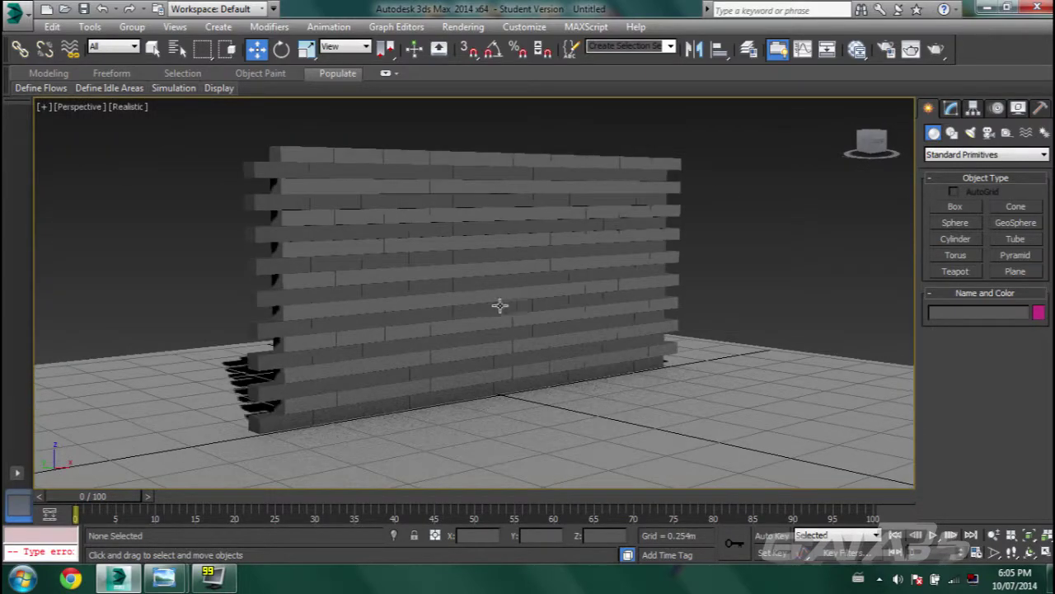
- Display the MassFX Toolbar and keep it docked vertically beside the viewport
right_click(994, 51)
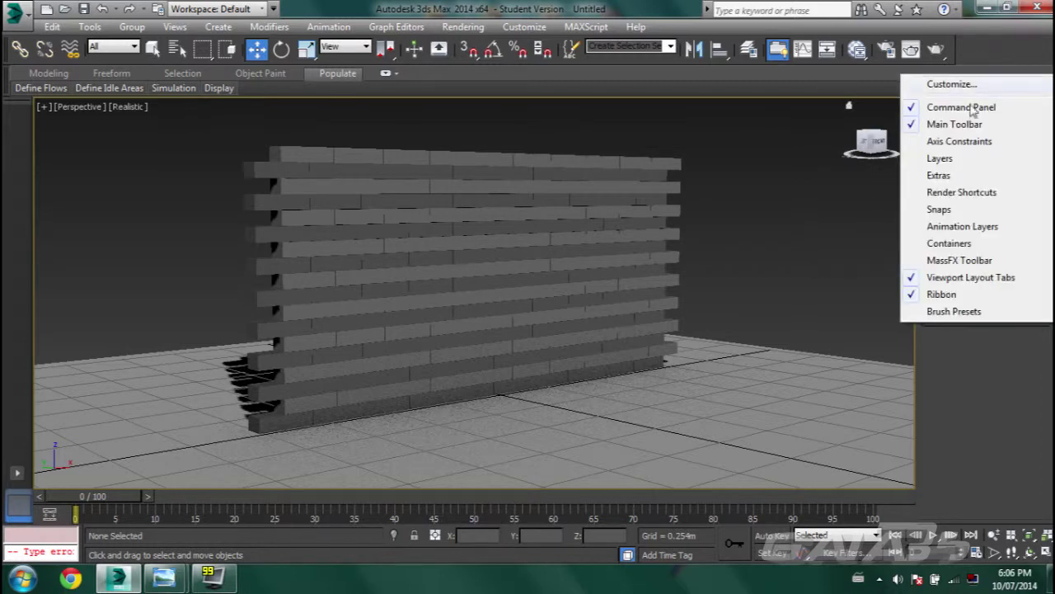
click(950, 261)
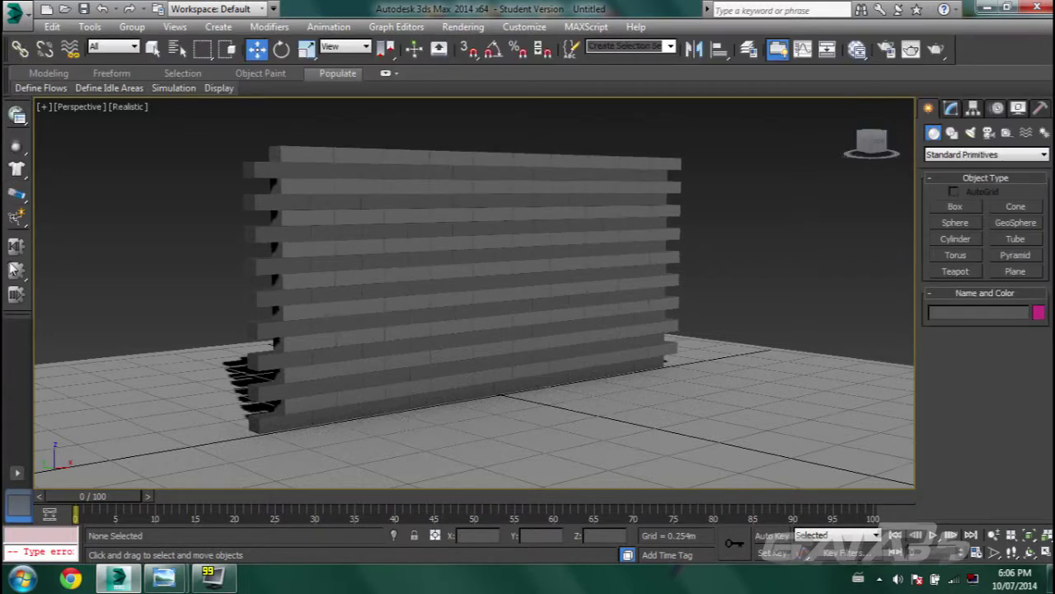
drag(13, 109, 165, 164)
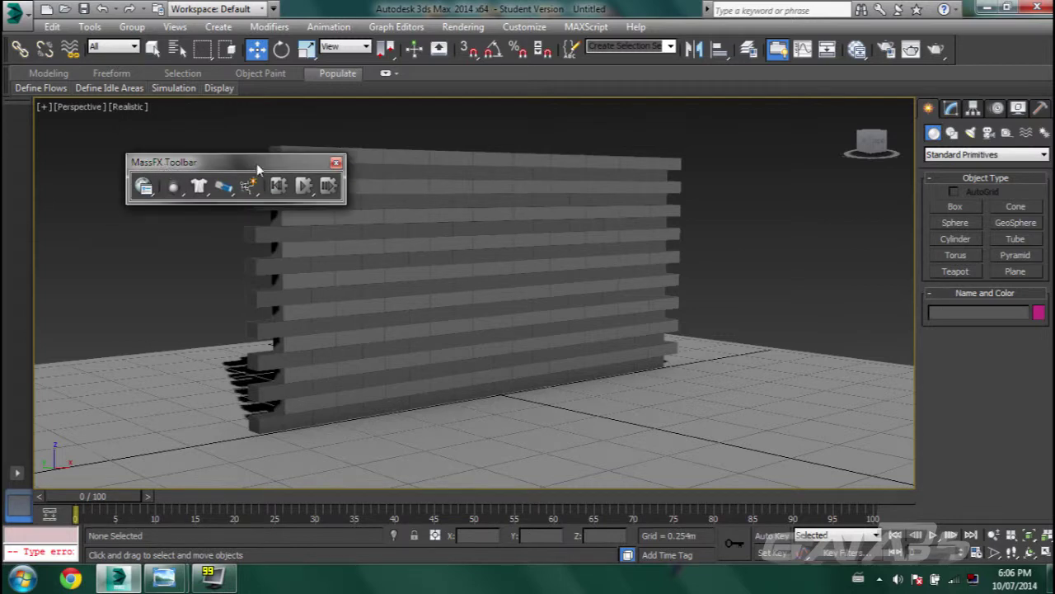
drag(233, 171, 21, 152)
drag(49, 102, 11, 321)
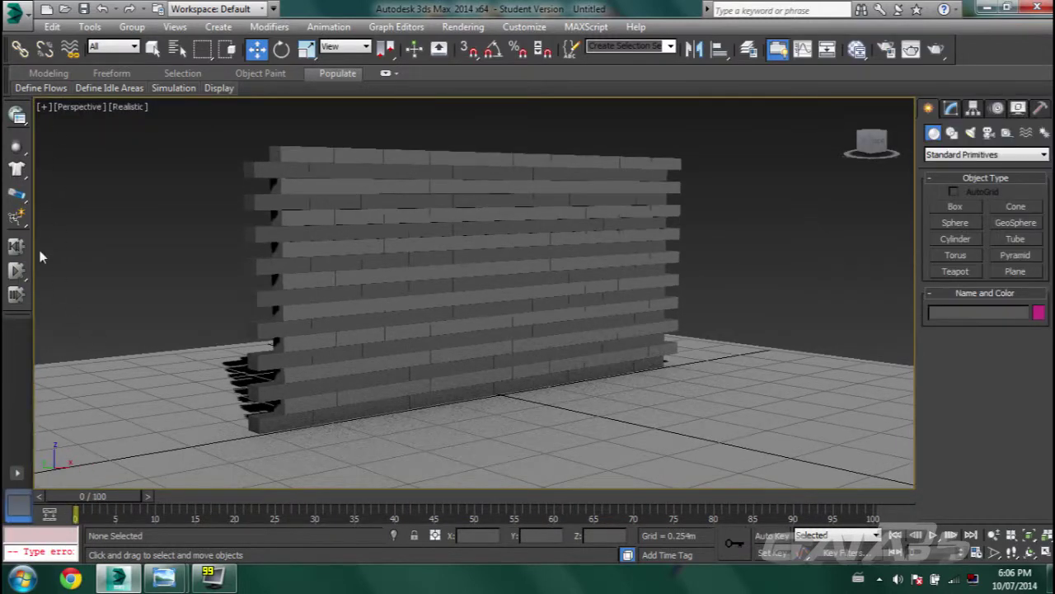
- Select all 180 bricks of the wall without the ground plane and set them as dynamic rigid bodies
scroll(418, 265, down, 5)
alt+middle_drag(407, 266, 446, 260)
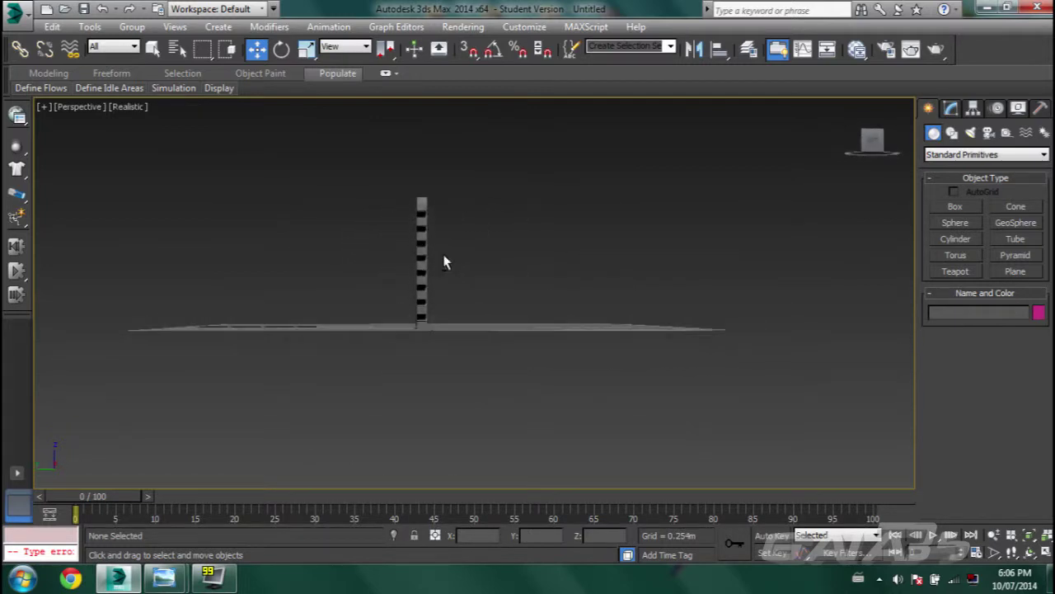
drag(447, 279, 448, 332)
alt+middle_drag(476, 254, 545, 322)
drag(14, 148, 46, 147)
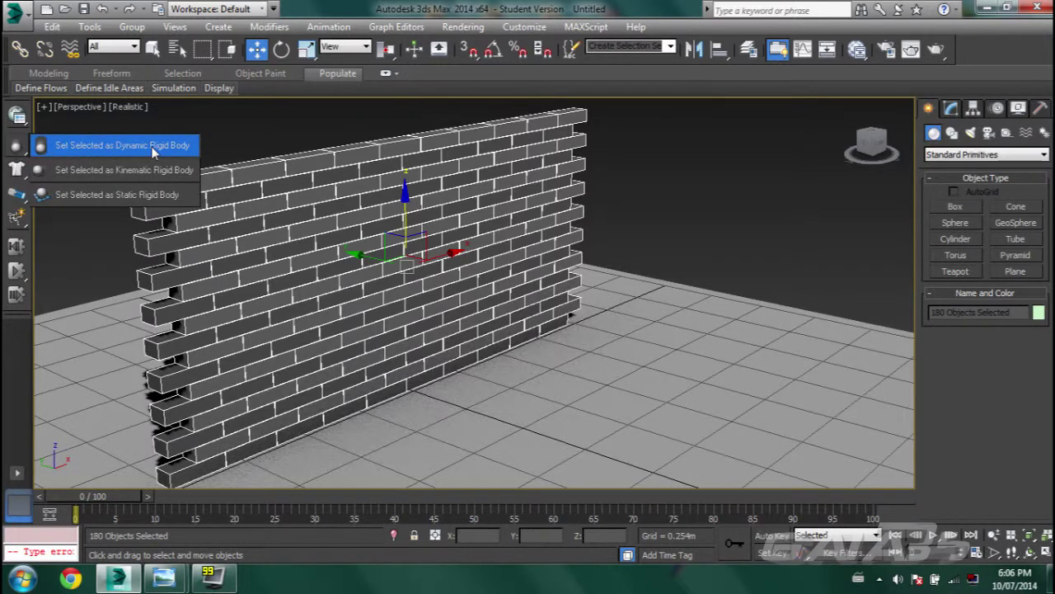
drag(151, 149, 152, 150)
scroll(462, 314, down, 3)
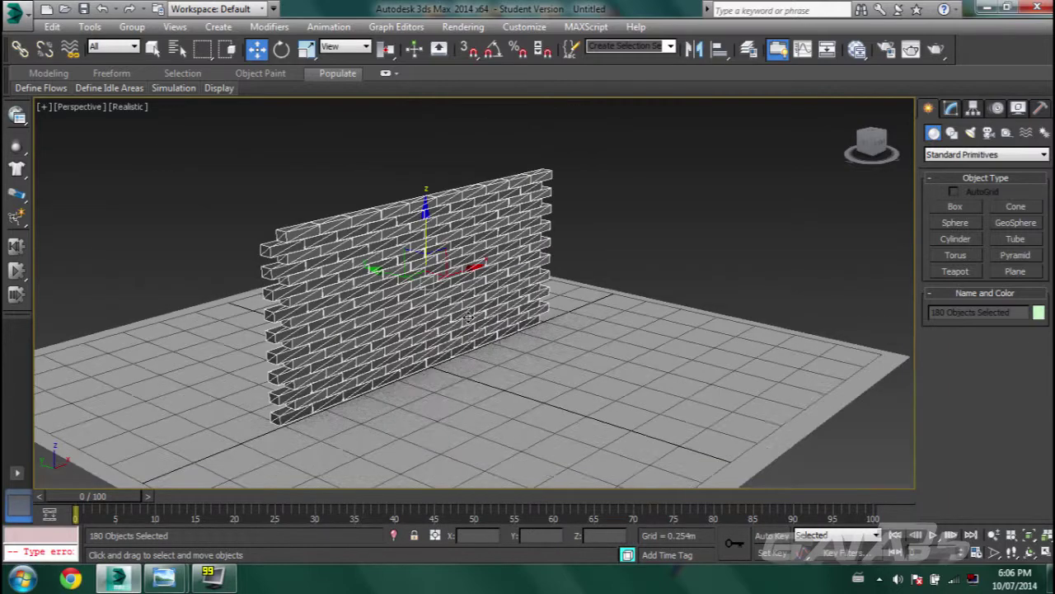
- Rotate the whole brick wall so that it leans to one side, and deselect it
scroll(296, 211, up, 4)
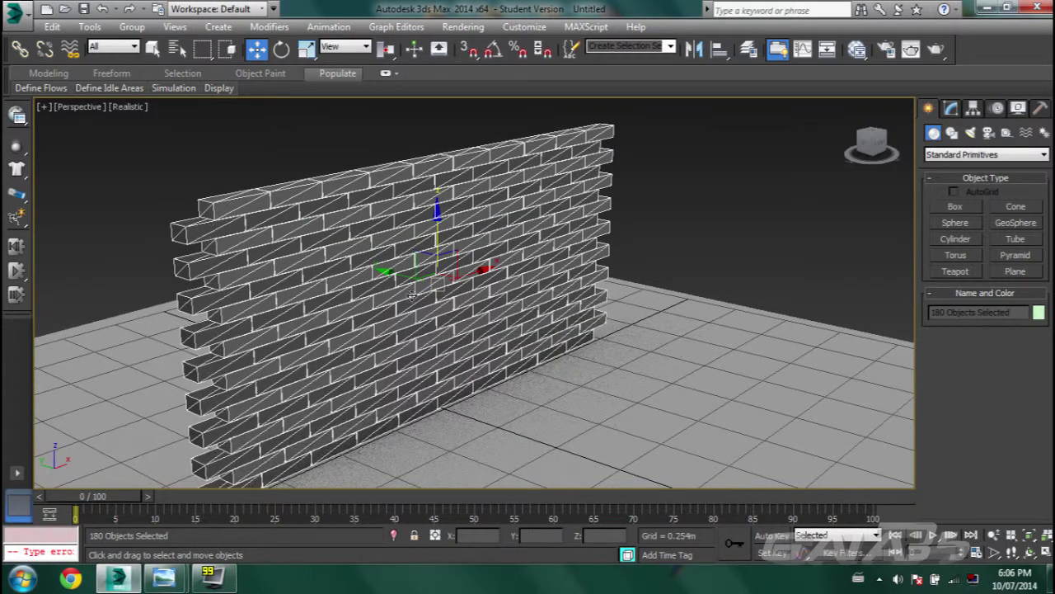
alt+middle_drag(360, 293, 328, 350)
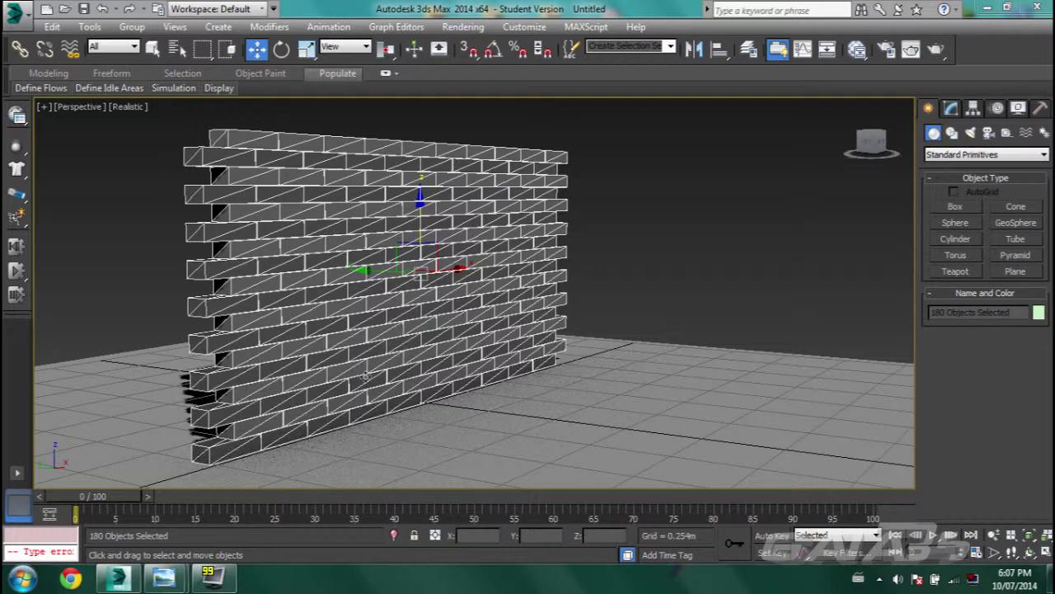
alt+middle_drag(293, 391, 504, 281)
key(e)
drag(505, 280, 535, 276)
alt+middle_drag(518, 315, 533, 308)
click(643, 298)
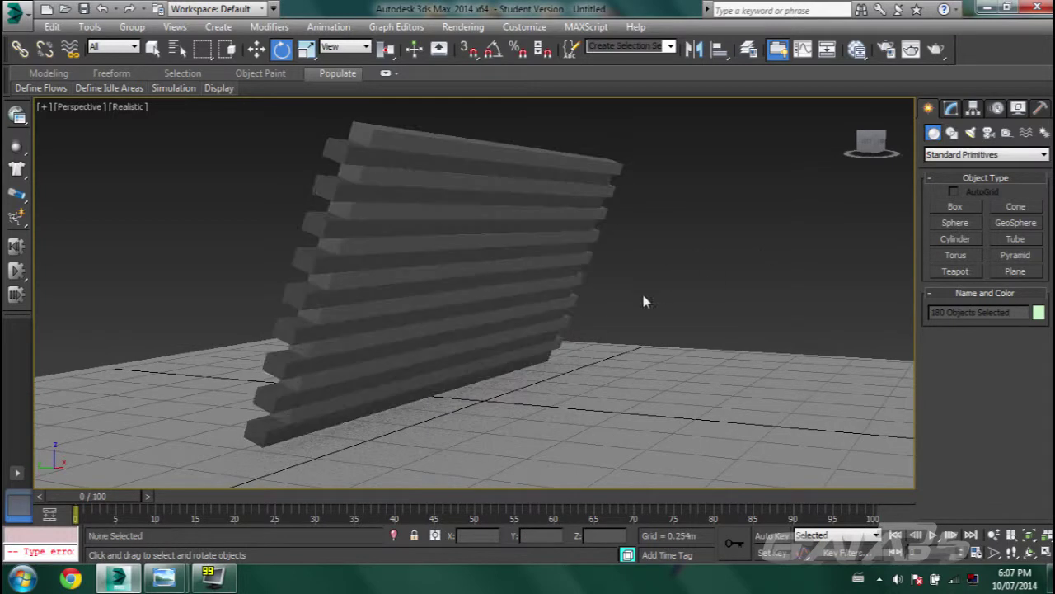
- Run the MassFX simulation on the leaning wall and reset it to frame 0
click(14, 273)
click(18, 277)
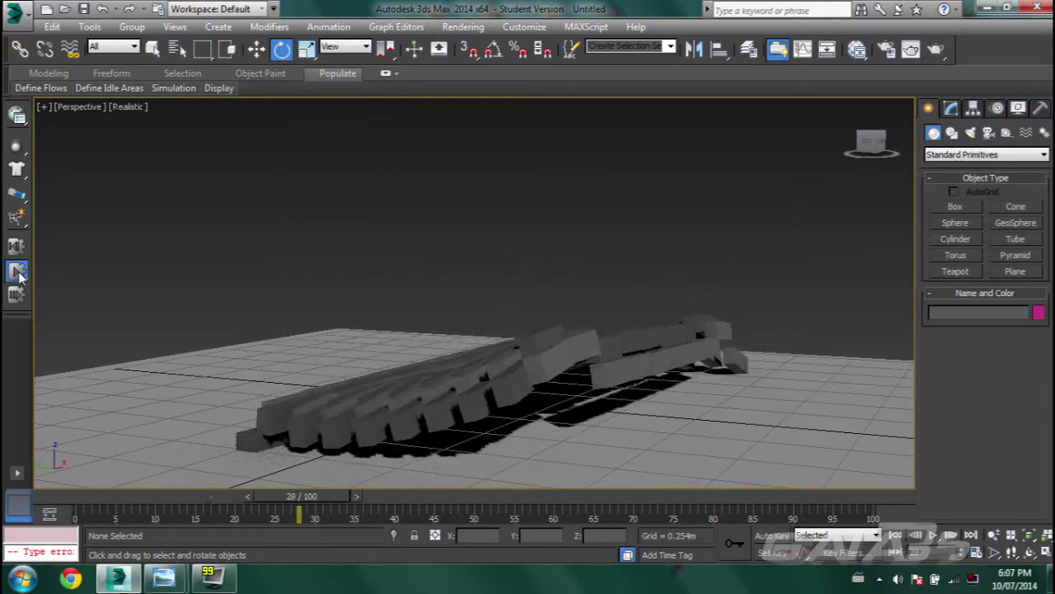
alt+middle_drag(329, 342, 275, 337)
click(17, 248)
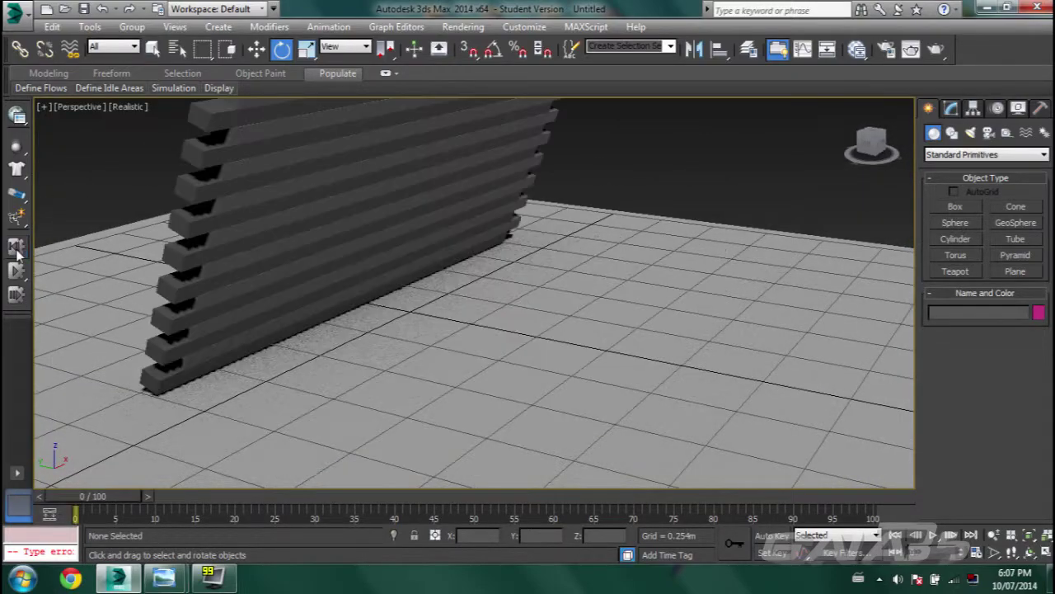
- Undo the brick wall's rotation and clear the selection
key(ctrl+z)
key(ctrl+z)
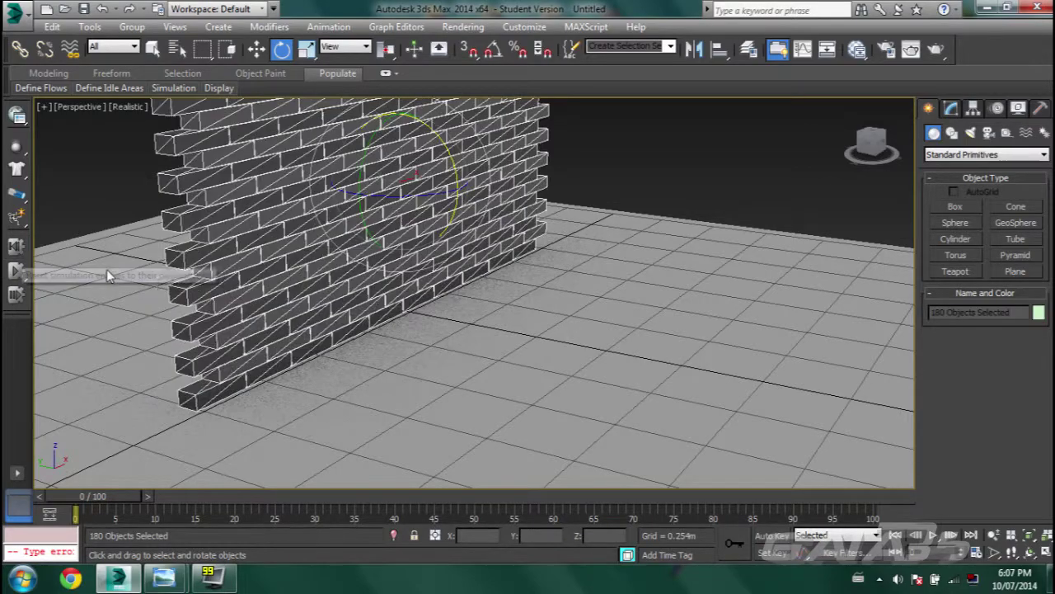
alt+middle_drag(196, 262, 293, 333)
alt+middle_drag(372, 313, 410, 281)
click(752, 211)
- Simulate the upright wall with MassFX, watch the bricks and reset the simulation
middle_drag(459, 257, 505, 253)
scroll(511, 252, up, 3)
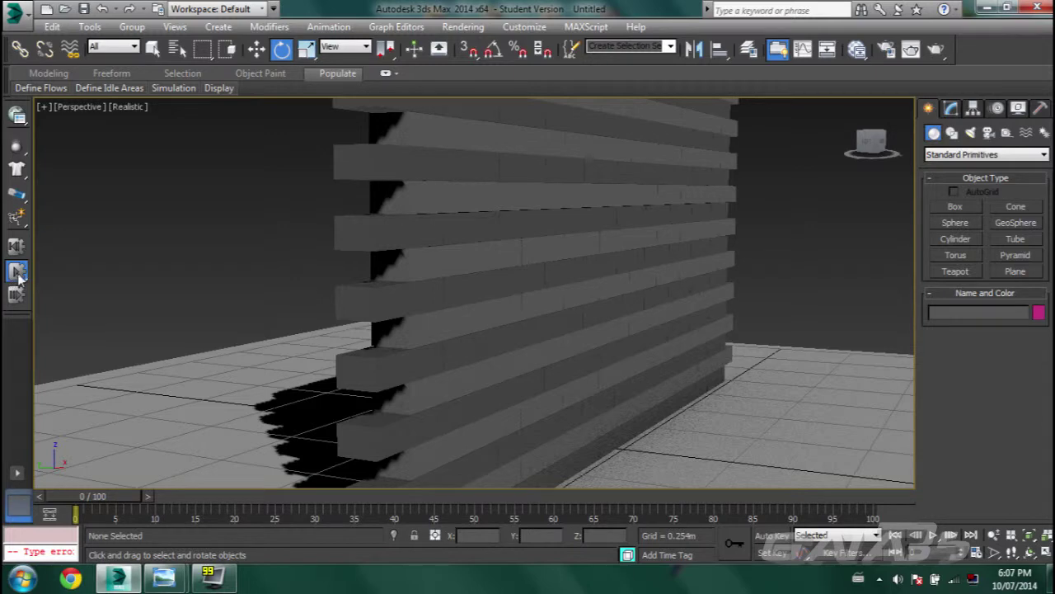
click(16, 272)
middle_drag(410, 191, 314, 256)
scroll(331, 210, down, 3)
click(17, 246)
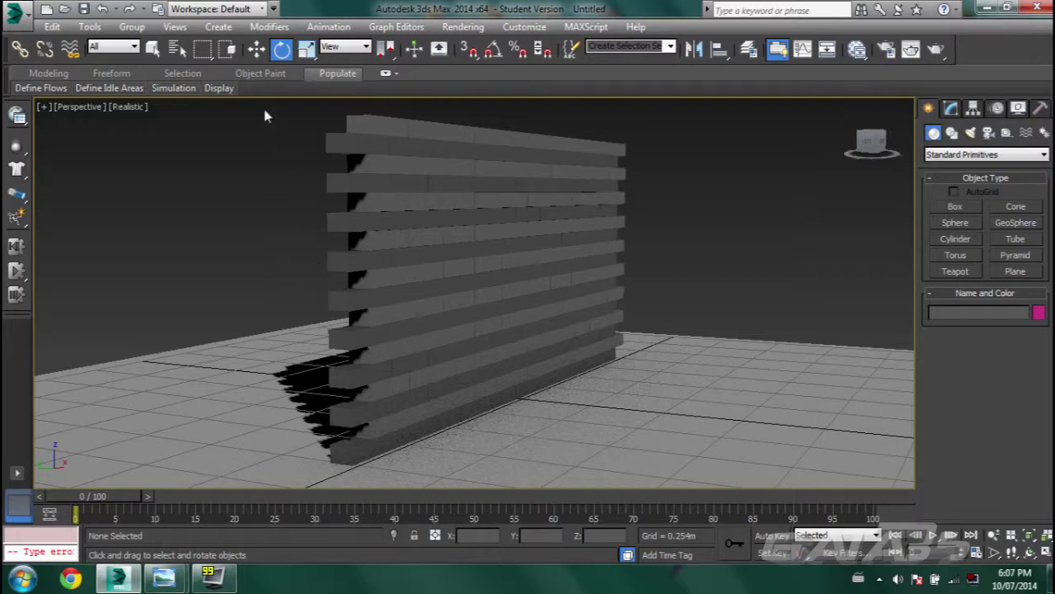
- Select all the wall's bricks again, excluding the ground plane from the selection
drag(264, 110, 684, 355)
drag(754, 467, 753, 466)
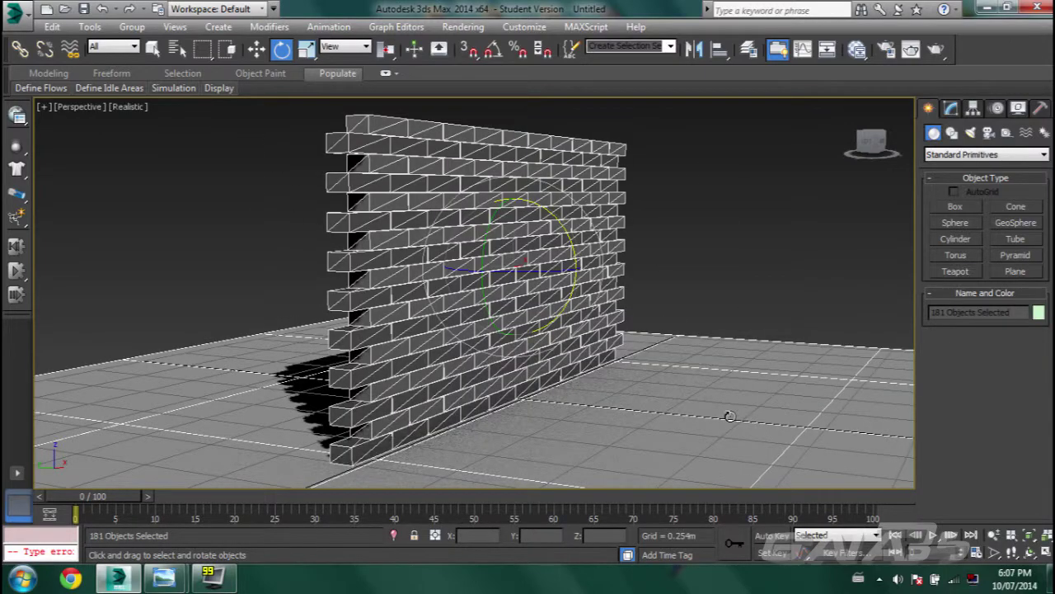
alt+click(729, 416)
alt+middle_drag(382, 320, 449, 191)
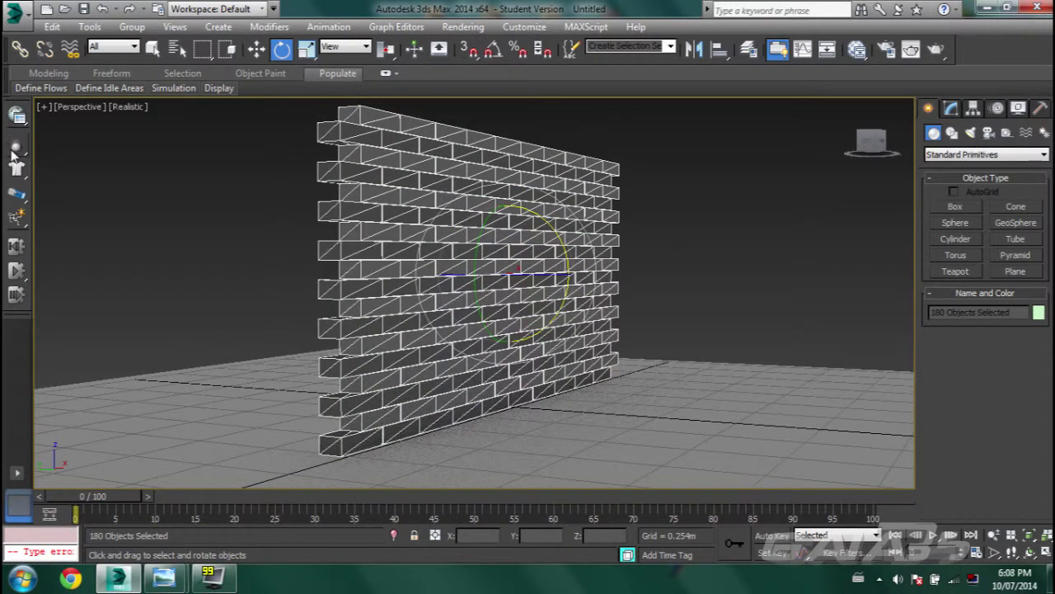
drag(15, 155, 64, 150)
- In MassFX Tools, give the selected bricks the Concrete physical material preset and enable Start in Sleep Mode
click(16, 116)
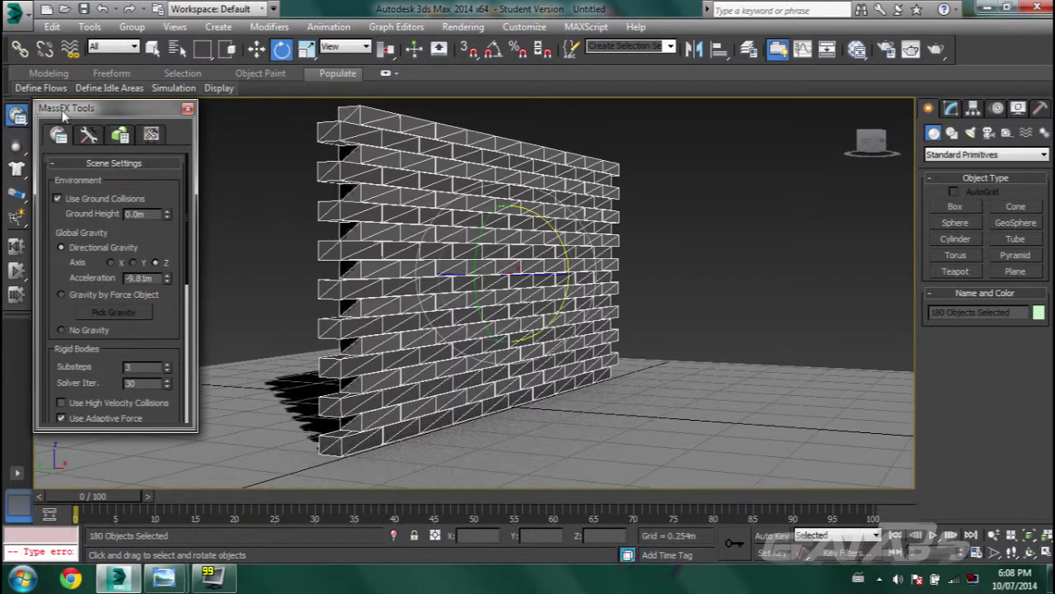
drag(51, 117, 131, 115)
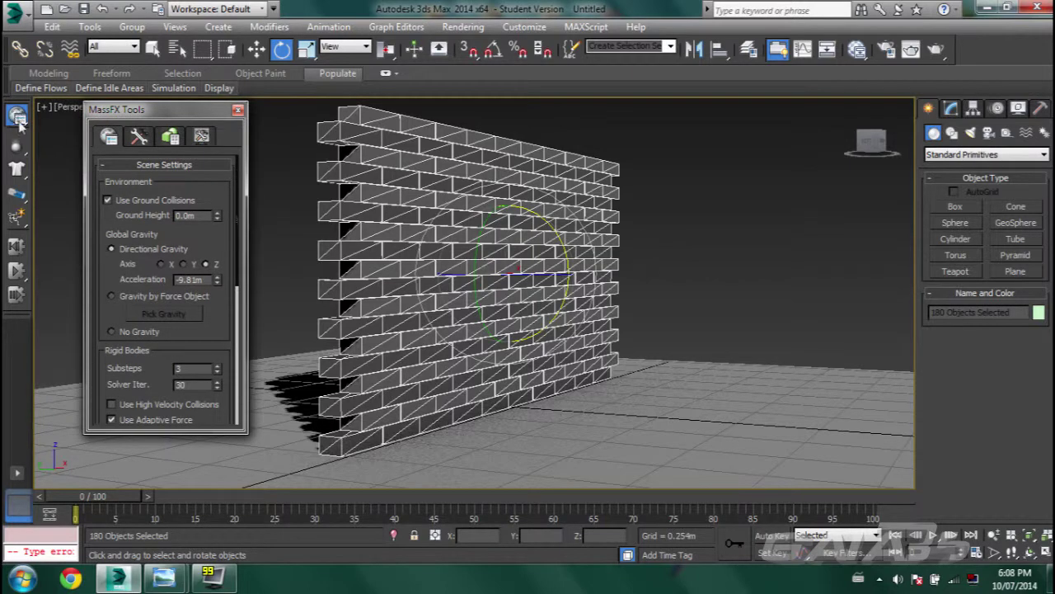
click(171, 137)
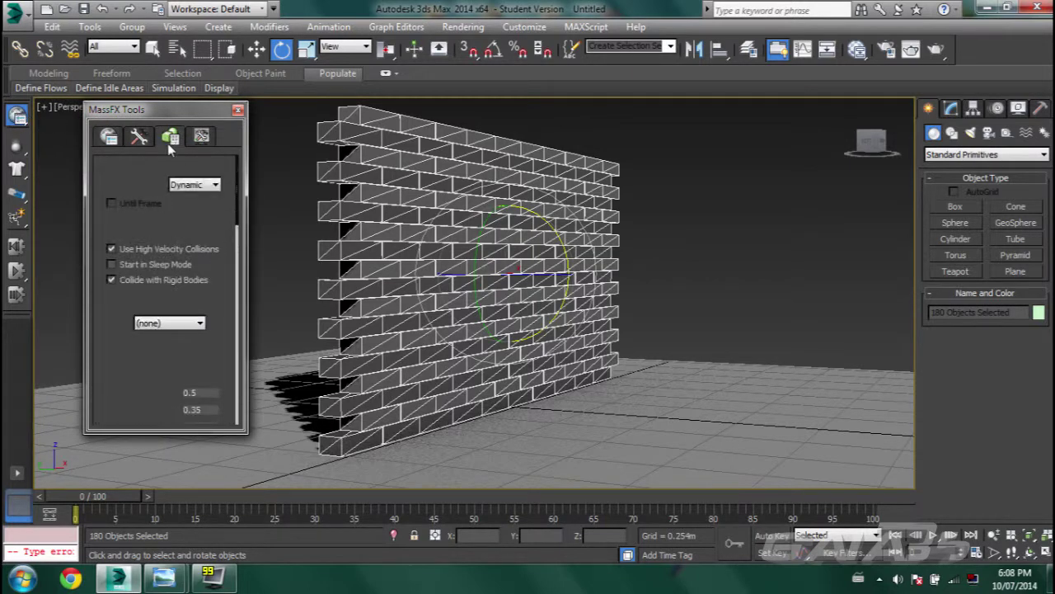
drag(237, 194, 234, 224)
click(168, 276)
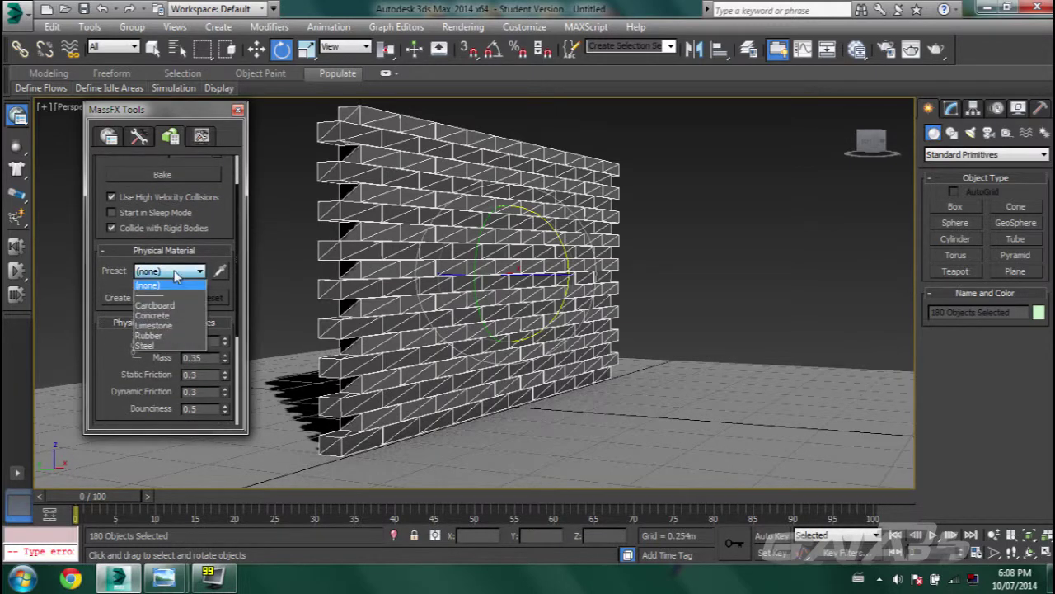
click(161, 315)
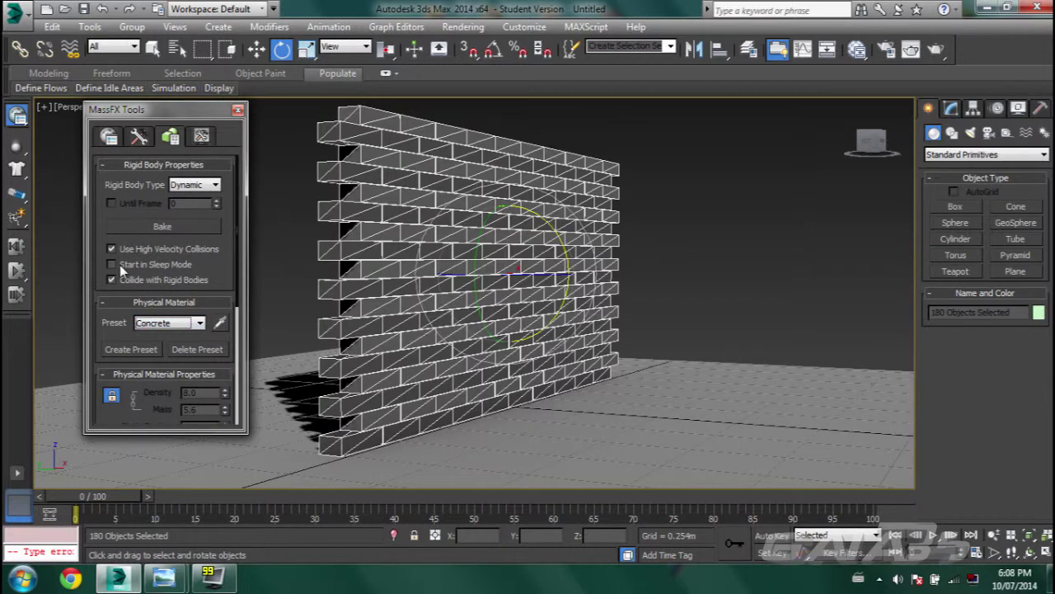
click(111, 264)
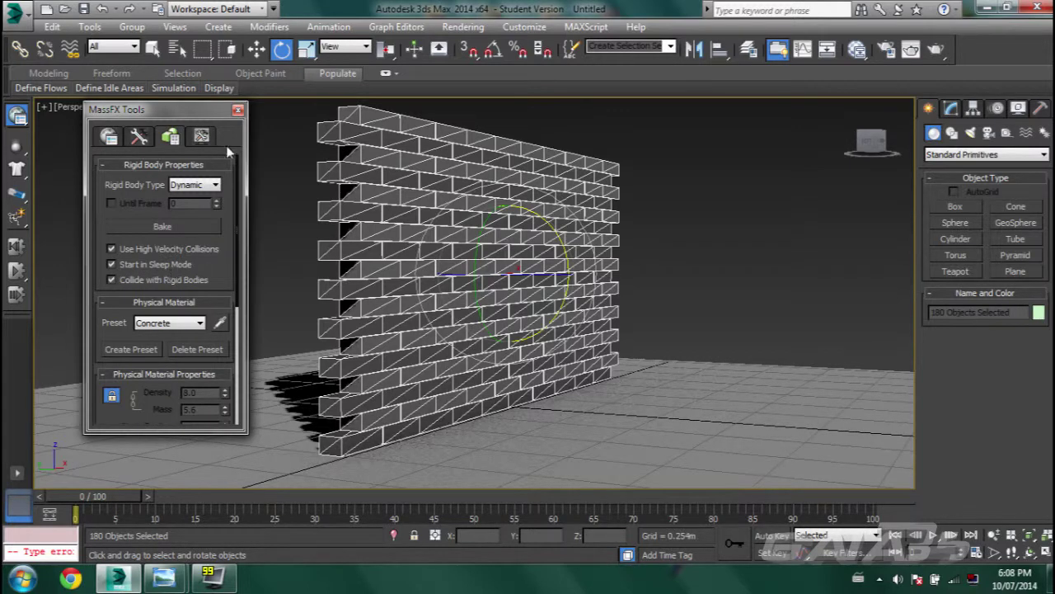
- Close MassFX Tools, deselect the bricks, and test the wall's stability with the simulation before resetting it
click(237, 109)
click(264, 228)
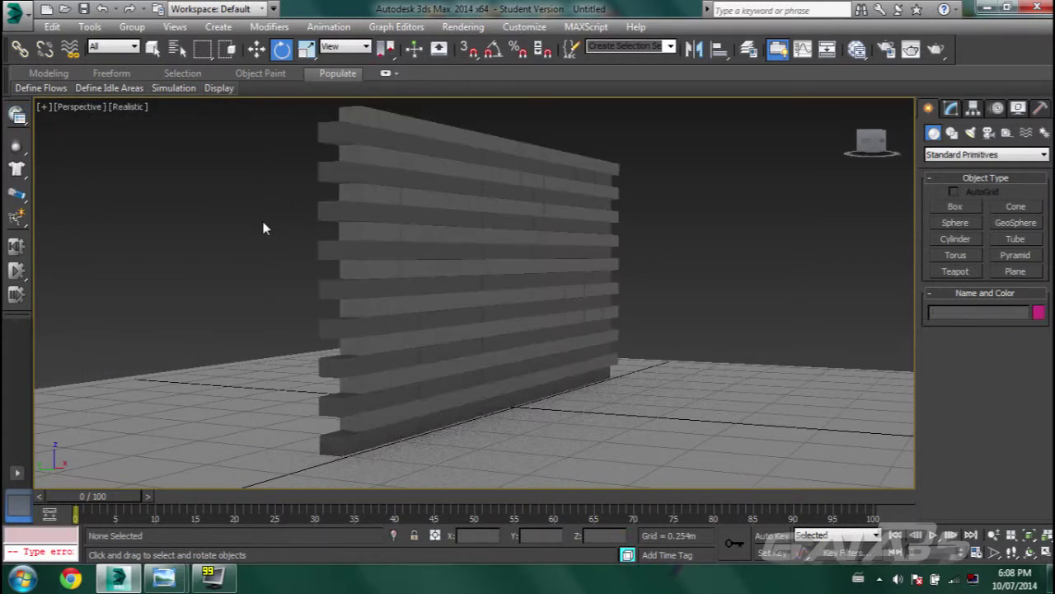
click(17, 272)
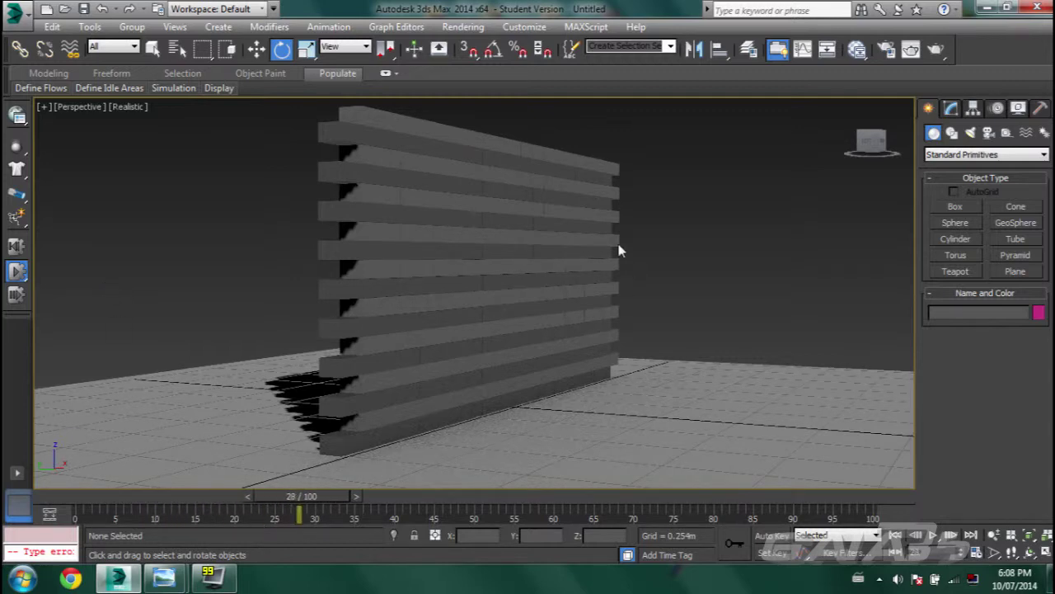
click(17, 248)
- Create a sphere on the ground in front of the wall and raise it to a height of about 0.417 m
middle_drag(495, 363, 394, 375)
scroll(355, 361, down, 4)
alt+middle_drag(318, 351, 437, 360)
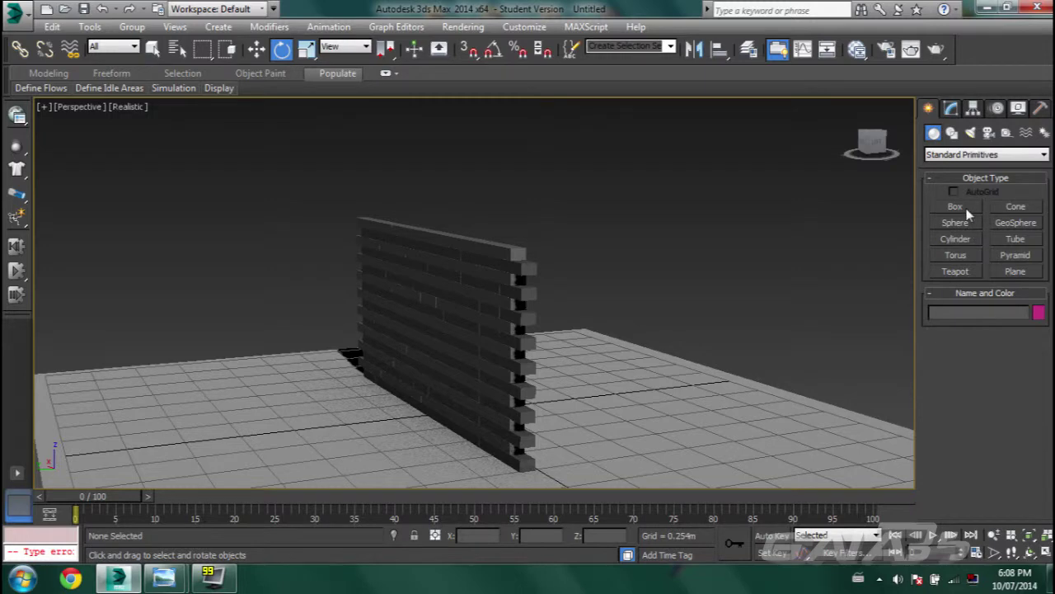
click(954, 226)
alt+middle_drag(487, 354, 340, 423)
drag(236, 412, 277, 410)
key(w)
drag(230, 316, 230, 282)
alt+middle_drag(233, 328, 308, 334)
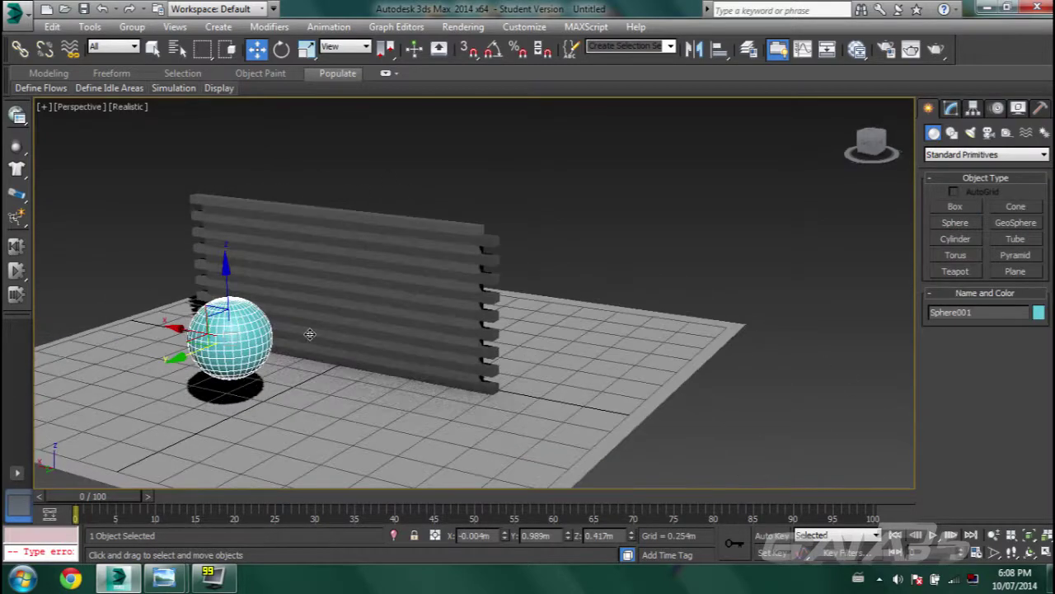
- Move the sphere to just in front of the wall's middle, at about X 0.036 m and Y 0.628 m
drag(181, 358, 298, 319)
alt+middle_drag(285, 327, 334, 325)
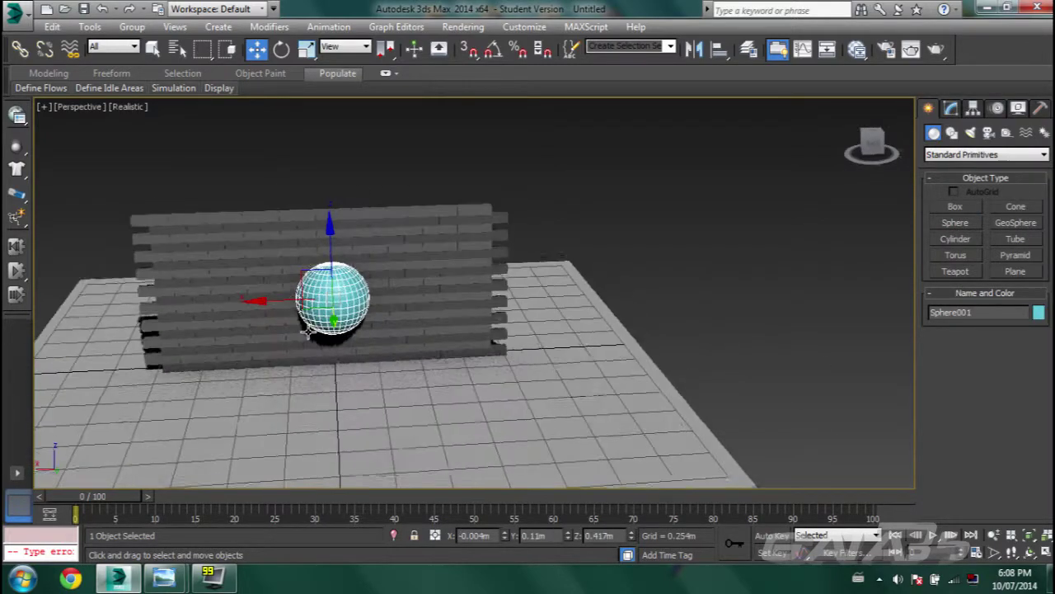
drag(281, 306, 261, 306)
alt+middle_drag(260, 306, 247, 316)
click(247, 316)
click(301, 316)
drag(301, 315, 183, 324)
alt+middle_drag(479, 361, 476, 332)
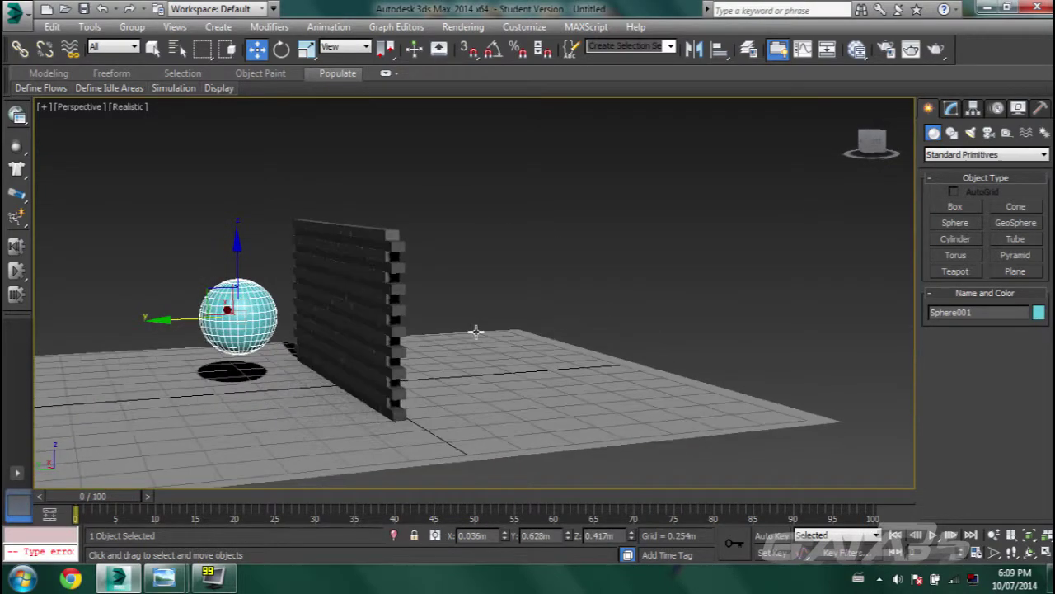
- Animate the sphere with Auto Key to pass through the wall to about Y -1.643 m at frame 15, and return to frame 0
click(771, 536)
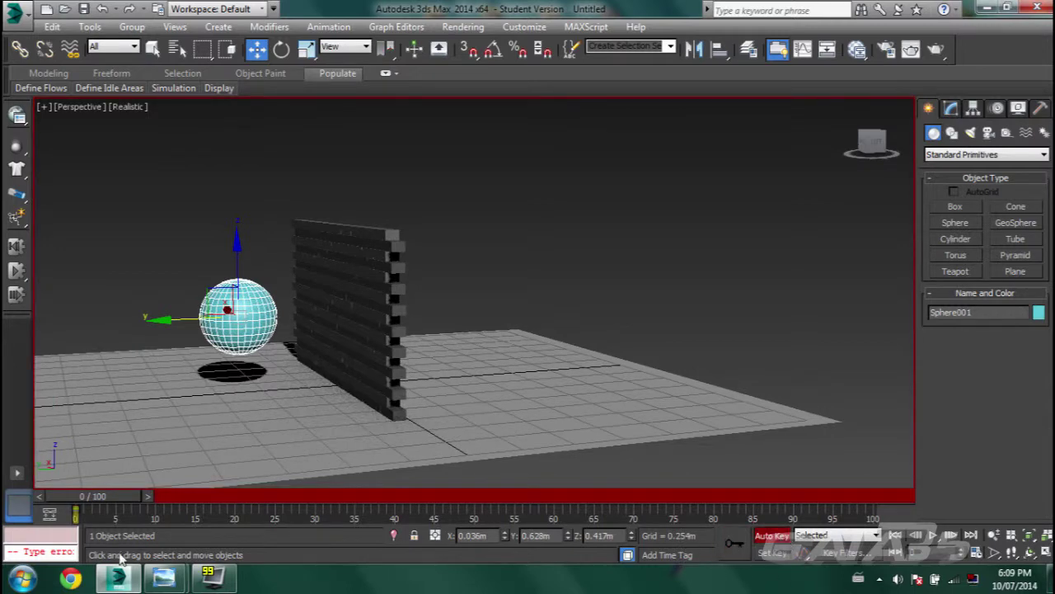
drag(79, 507, 195, 507)
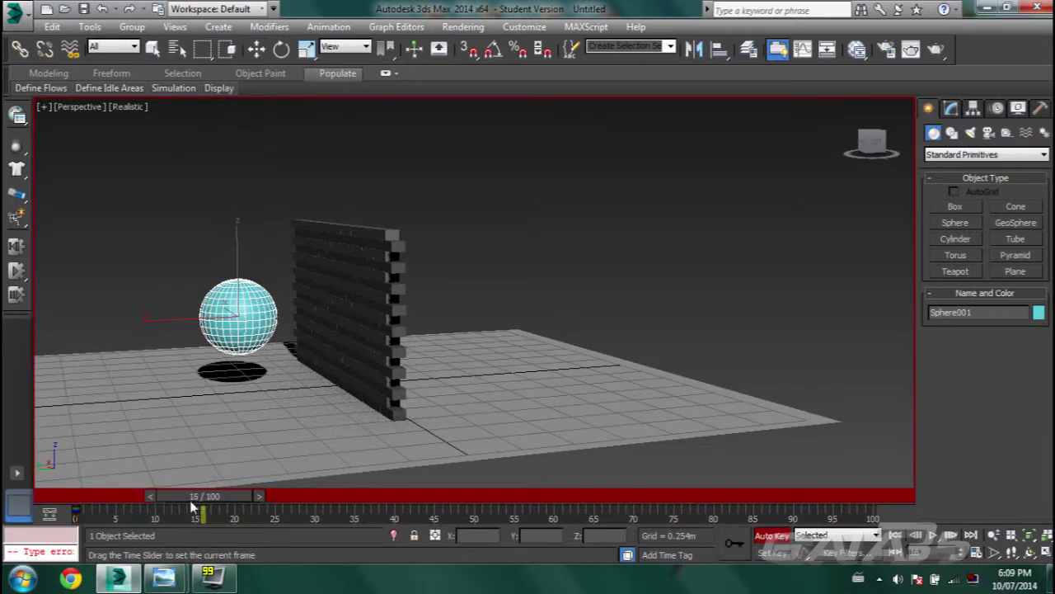
drag(169, 321, 532, 303)
click(771, 535)
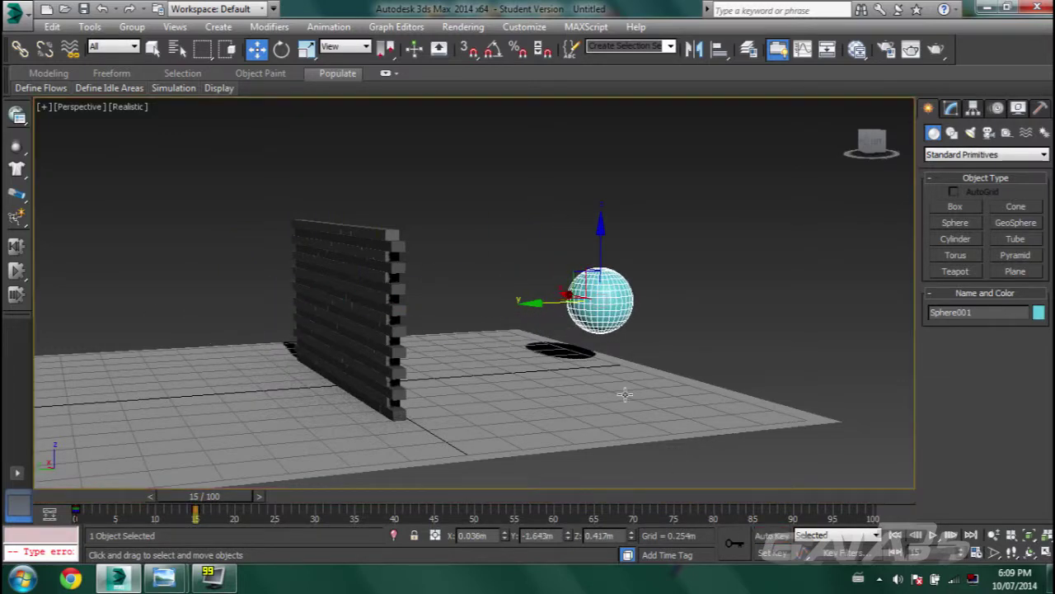
alt+middle_drag(624, 393, 581, 394)
drag(195, 507, 76, 507)
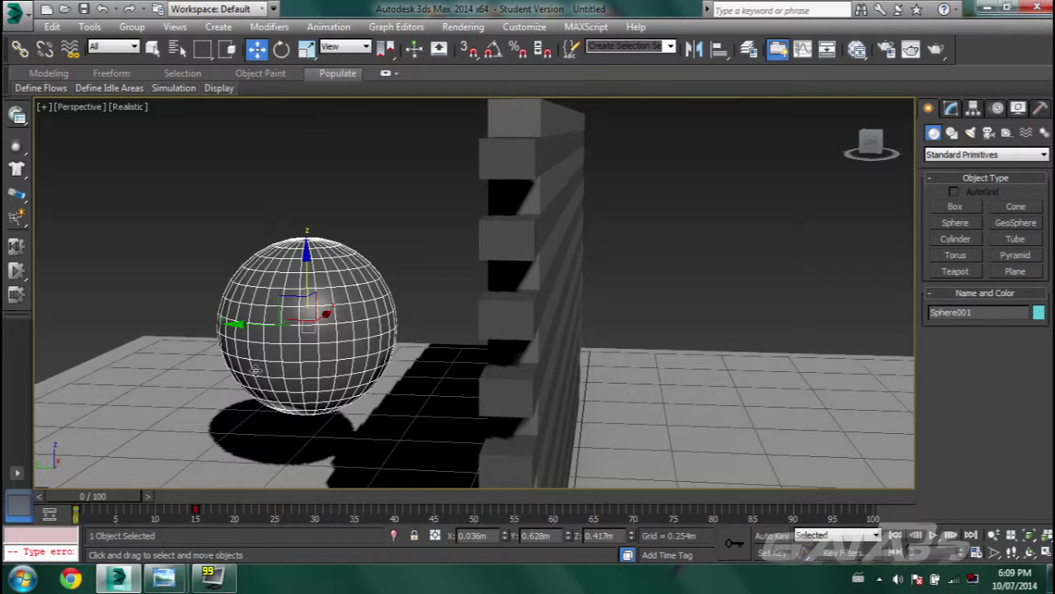
- Make the sphere a kinematic MassFX rigid body
click(16, 147)
drag(16, 150, 126, 172)
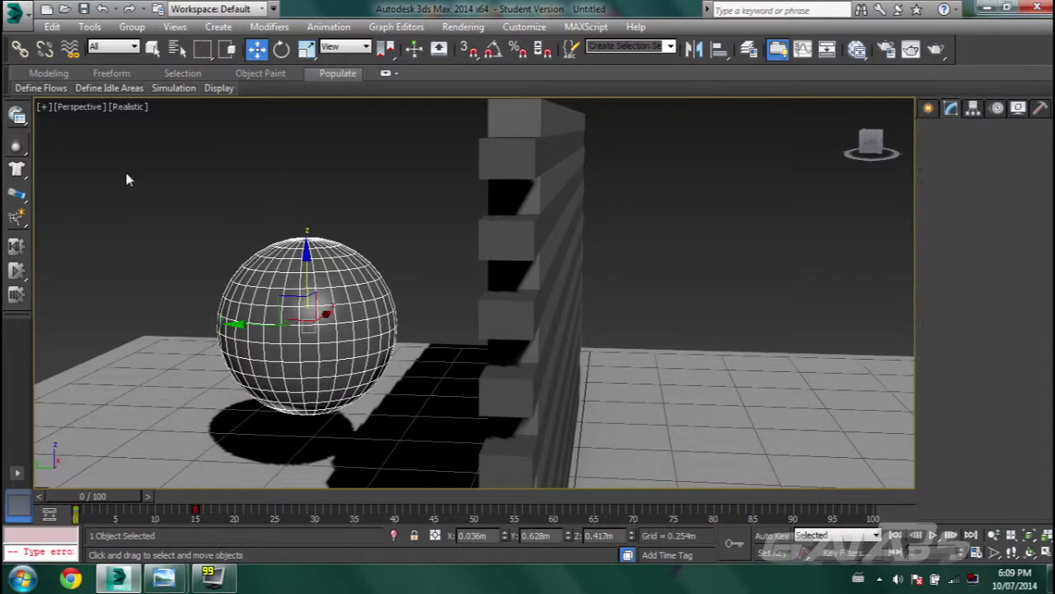
scroll(298, 299, up, 2)
scroll(298, 299, up, 1)
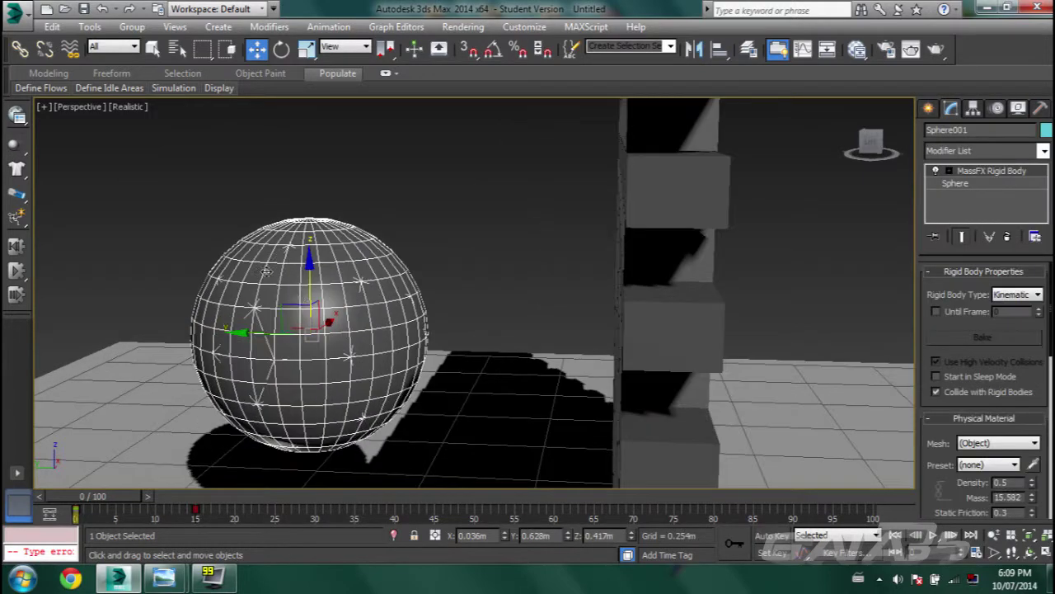
- Deselect the sphere, run the simulation to check how it smashes through the wall, and reset it
scroll(366, 327, down, 4)
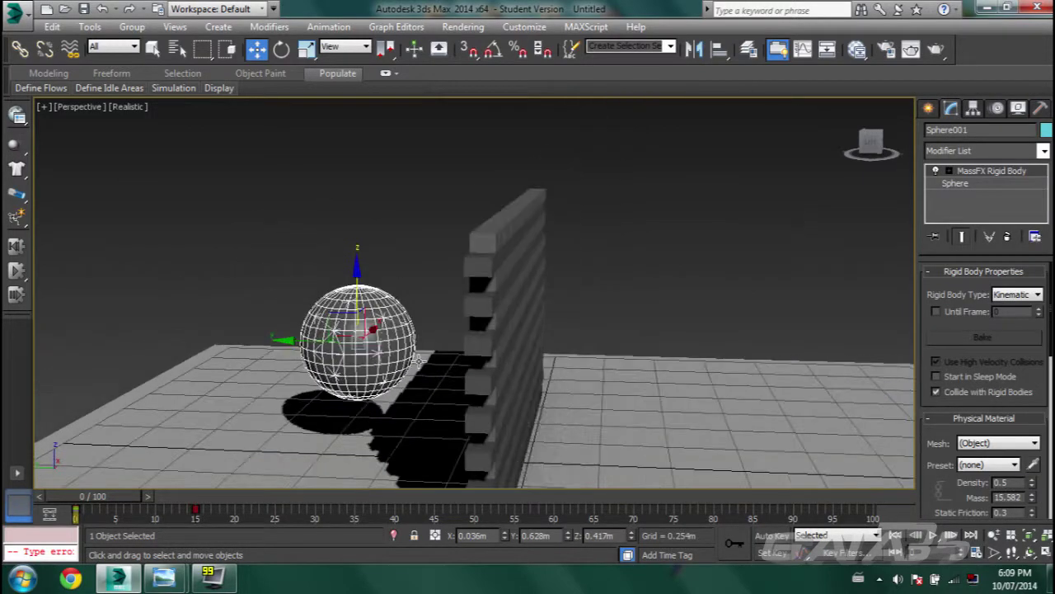
scroll(479, 393, down, 3)
alt+middle_drag(479, 393, 431, 356)
alt+middle_drag(519, 369, 463, 366)
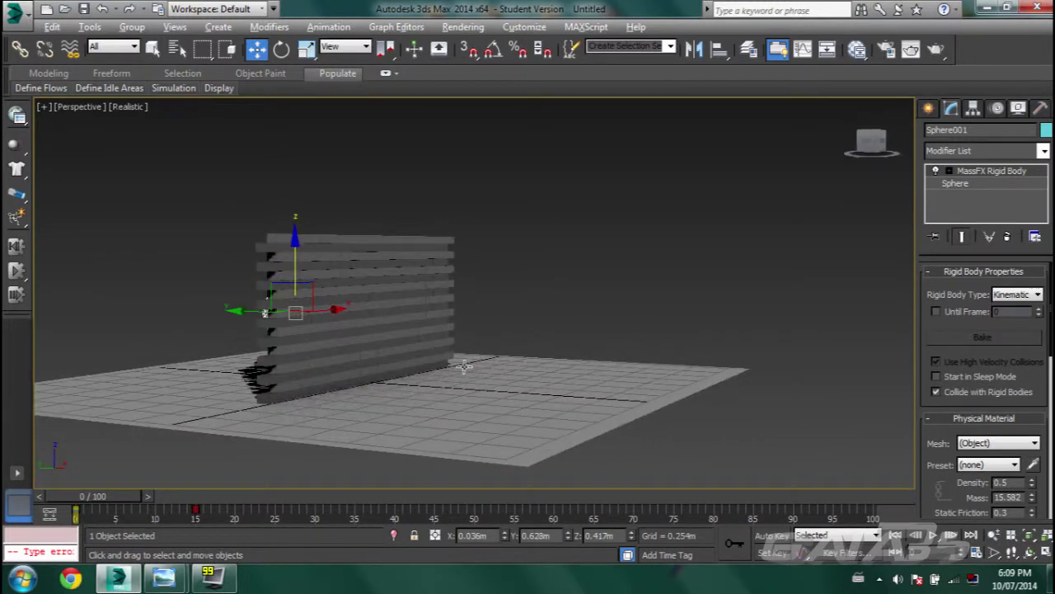
click(87, 242)
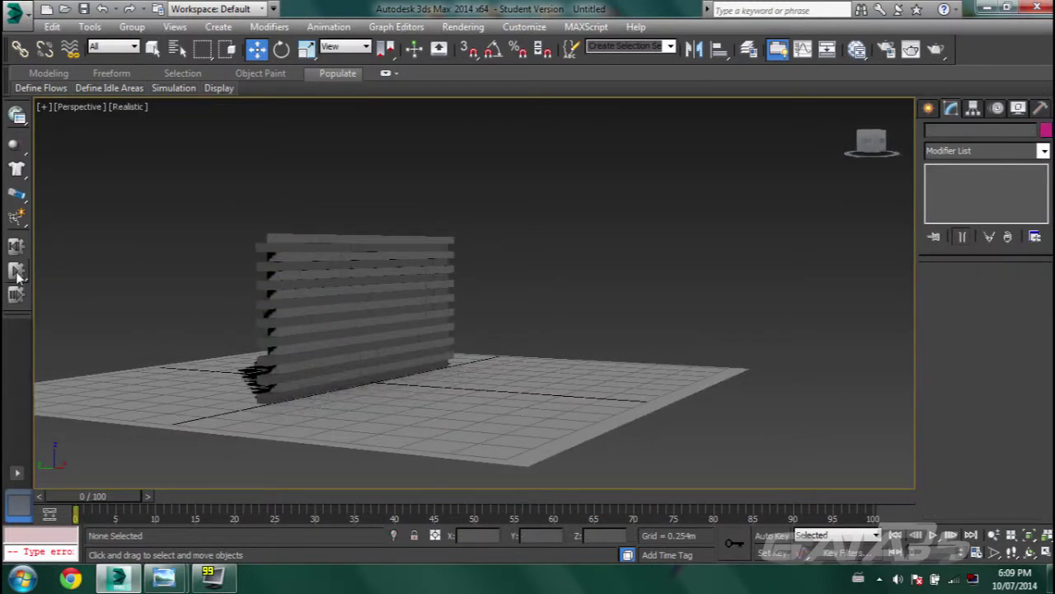
click(18, 272)
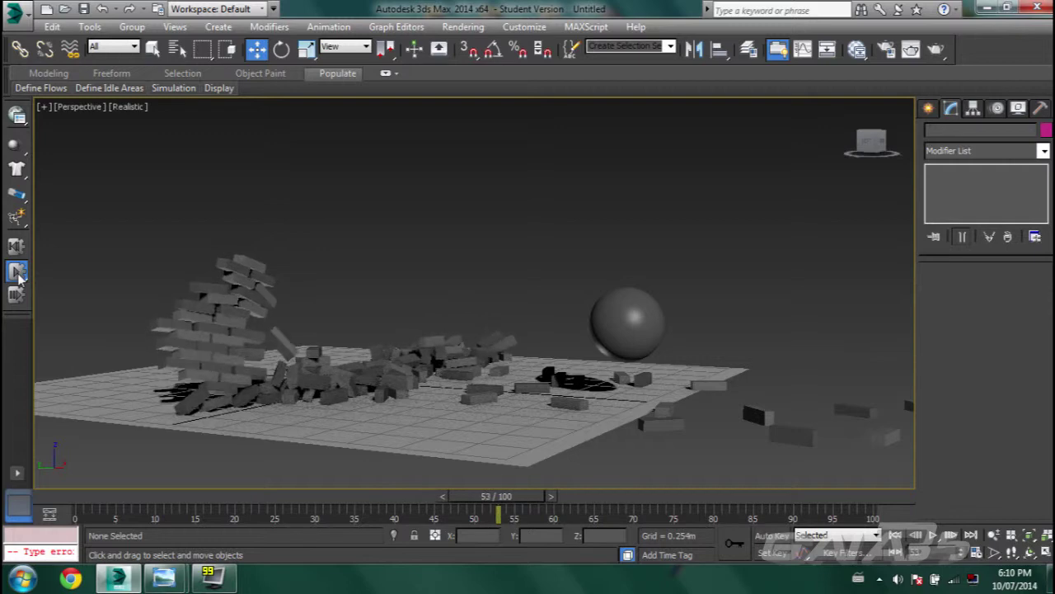
click(19, 276)
middle_drag(399, 383, 340, 363)
scroll(266, 353, down, 4)
click(15, 247)
- Hide the ground plane and the sphere so only the brick wall remains
click(330, 362)
ctrl+click(183, 336)
right_click(235, 320)
click(304, 278)
alt+middle_drag(329, 354, 264, 351)
- Select the wall's entire bottom row and the end bricks along both vertical sides
drag(526, 345, 486, 395)
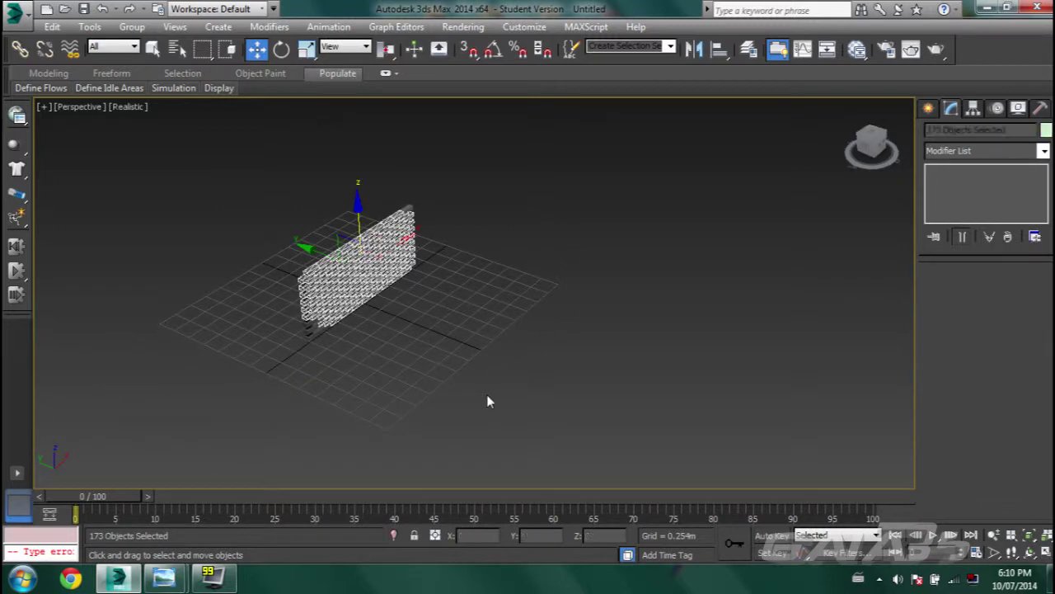
key(z)
alt+middle_drag(497, 374, 645, 375)
click(632, 423)
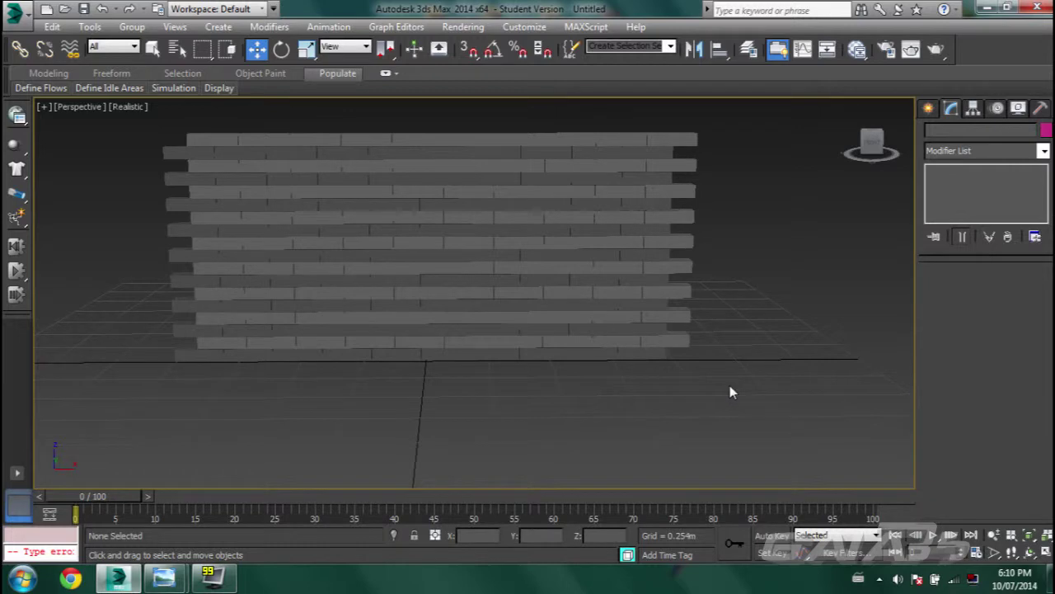
drag(166, 367, 153, 361)
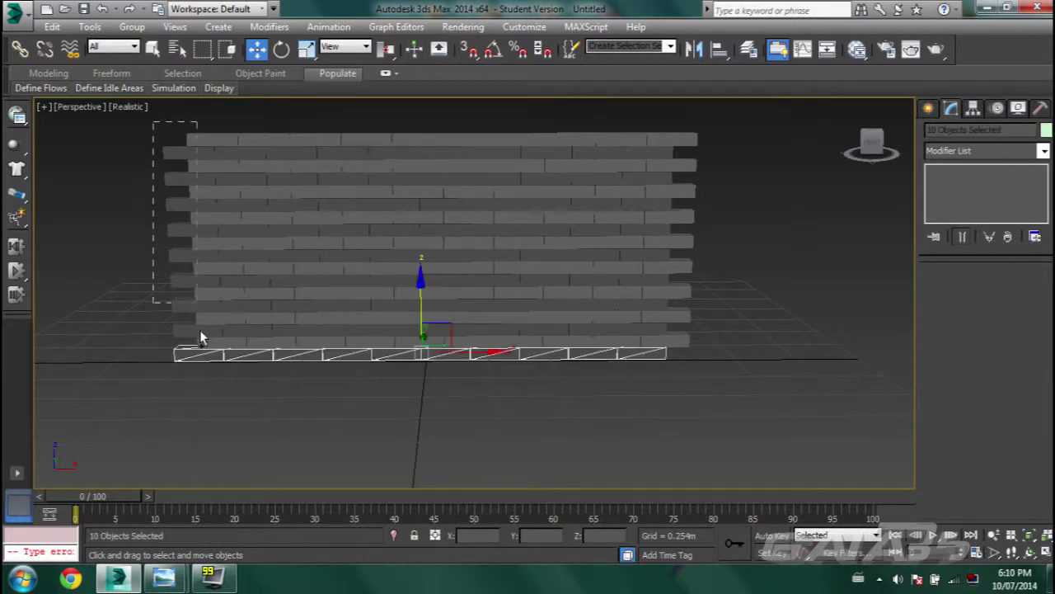
ctrl+drag(199, 321, 206, 342)
ctrl+drag(681, 353, 674, 363)
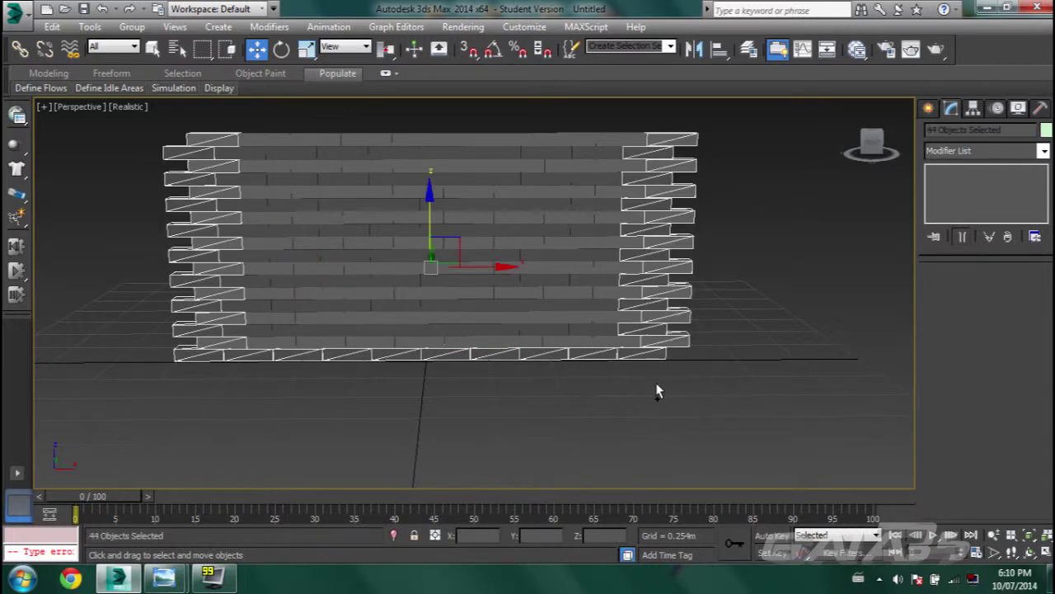
- Extend the brick selection with second-row bricks towards the lower right and inner bricks at the lower left
ctrl+drag(520, 353, 519, 345)
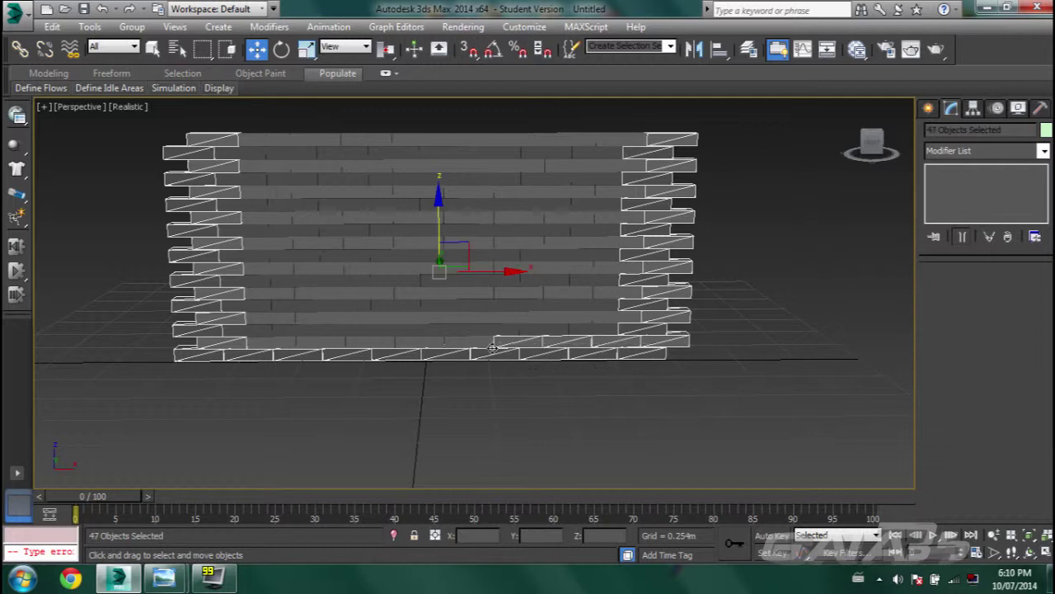
ctrl+click(252, 339)
ctrl+click(253, 328)
ctrl+click(257, 319)
ctrl+click(251, 293)
- Extend the selection inward with irregular groups of bricks at the wall's upper right and upper left corners
ctrl+click(620, 141)
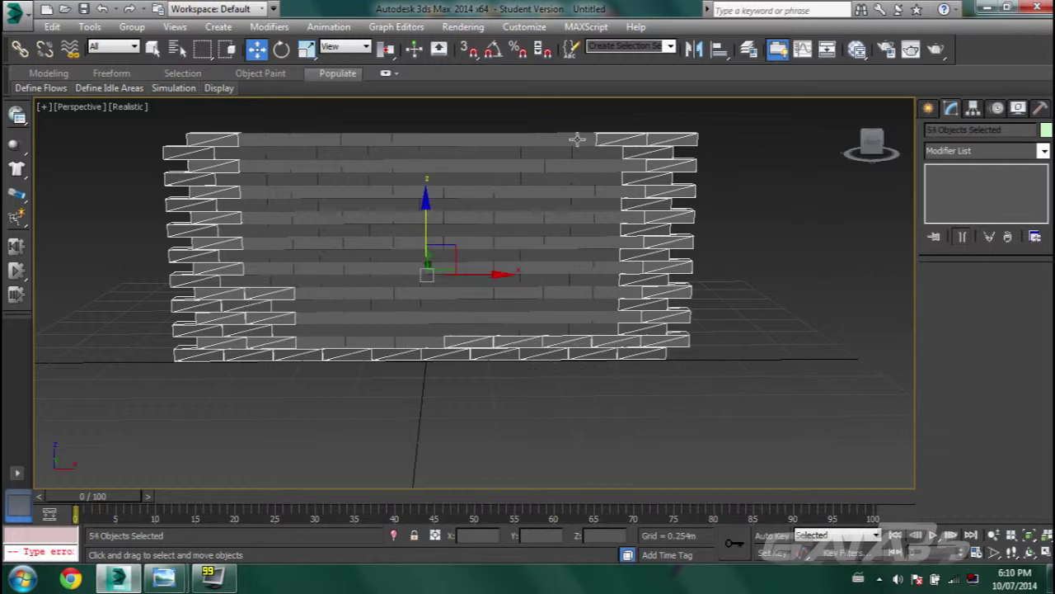
ctrl+click(568, 141)
ctrl+click(524, 140)
ctrl+click(596, 154)
ctrl+click(572, 164)
ctrl+click(611, 179)
ctrl+click(264, 139)
ctrl+click(315, 139)
ctrl+click(251, 178)
ctrl+click(263, 165)
ctrl+click(239, 205)
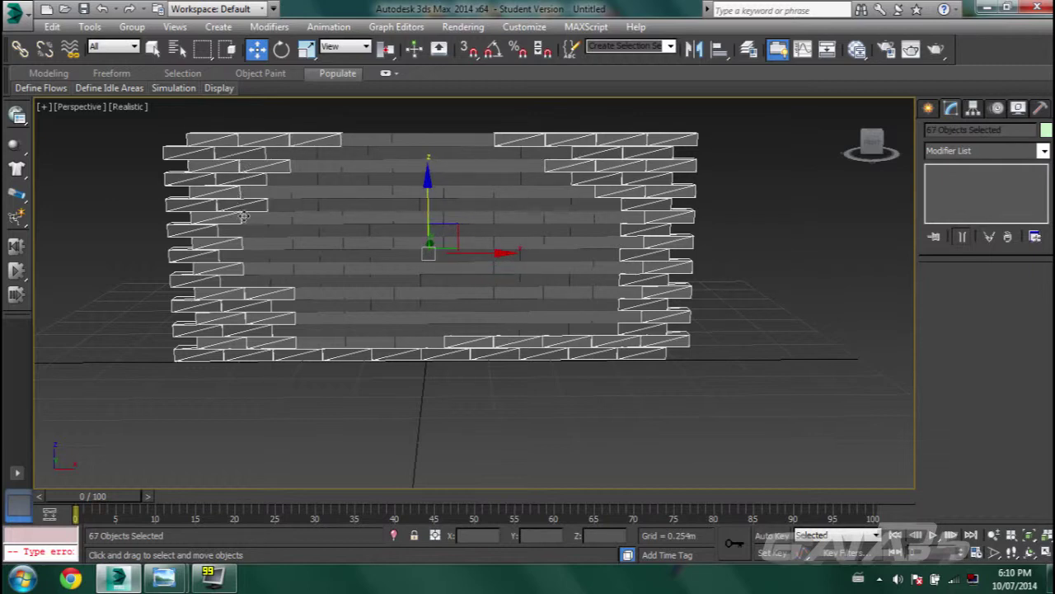
- Add bricks near the bottom centre to the selection and remove two inner bricks at the lower left
ctrl+click(376, 330)
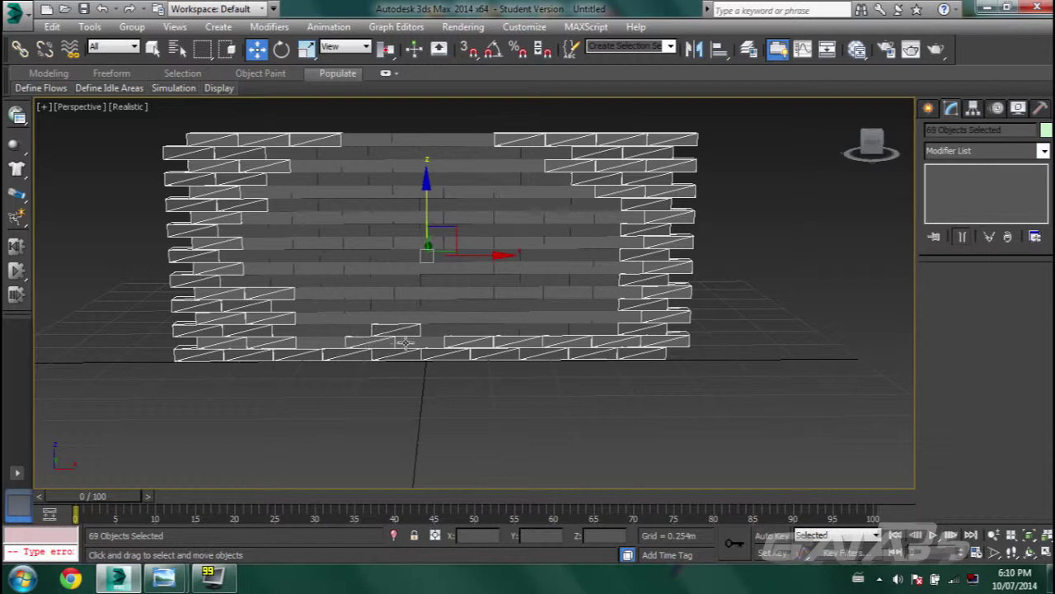
alt+click(270, 309)
alt+click(272, 298)
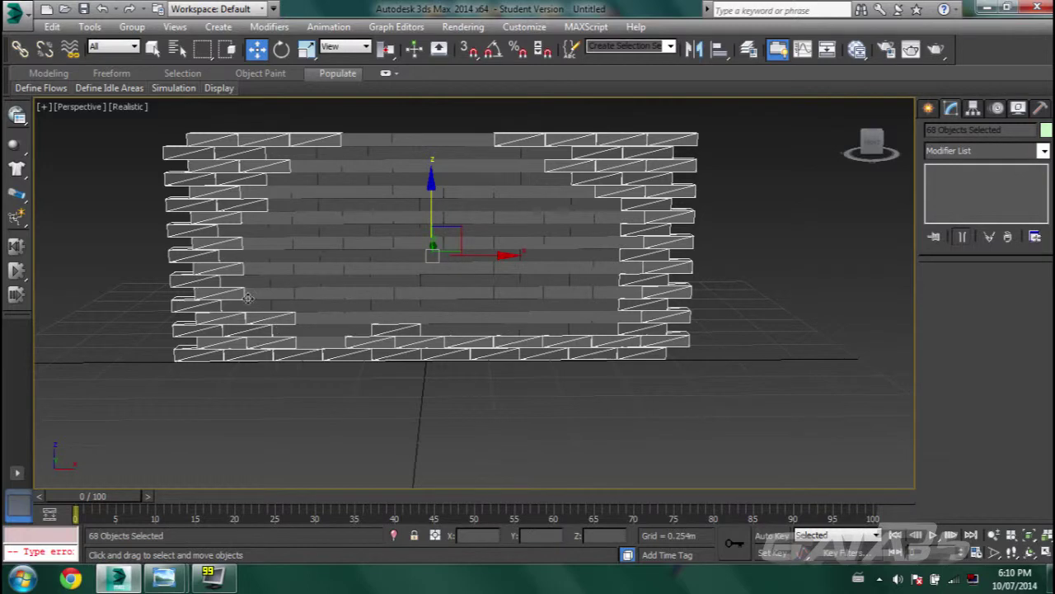
- Convert the selected bricks to static MassFX rigid bodies, then deselect everything
drag(14, 146, 142, 198)
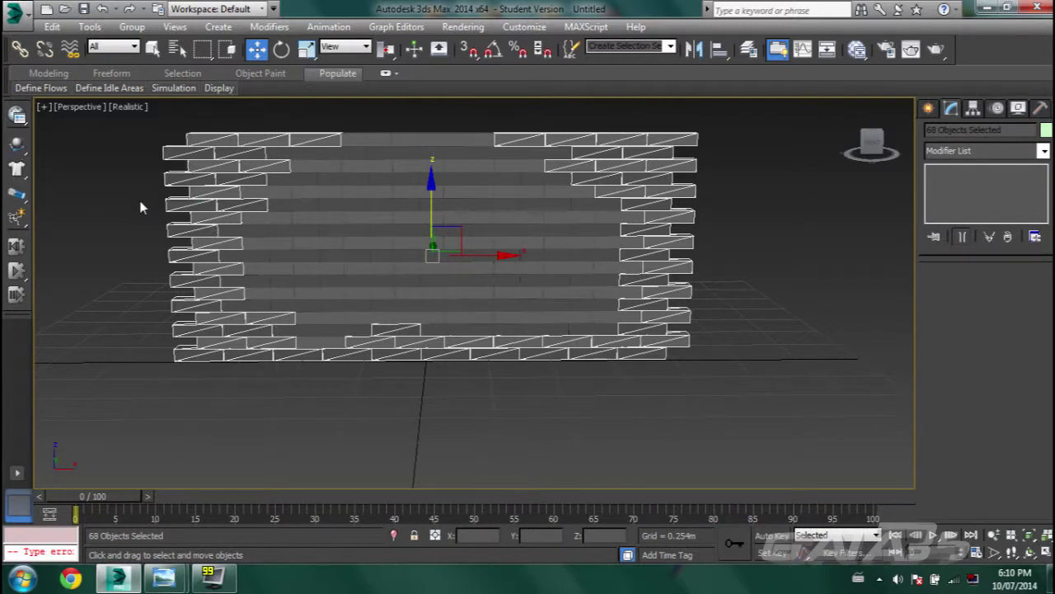
click(88, 194)
click(338, 225)
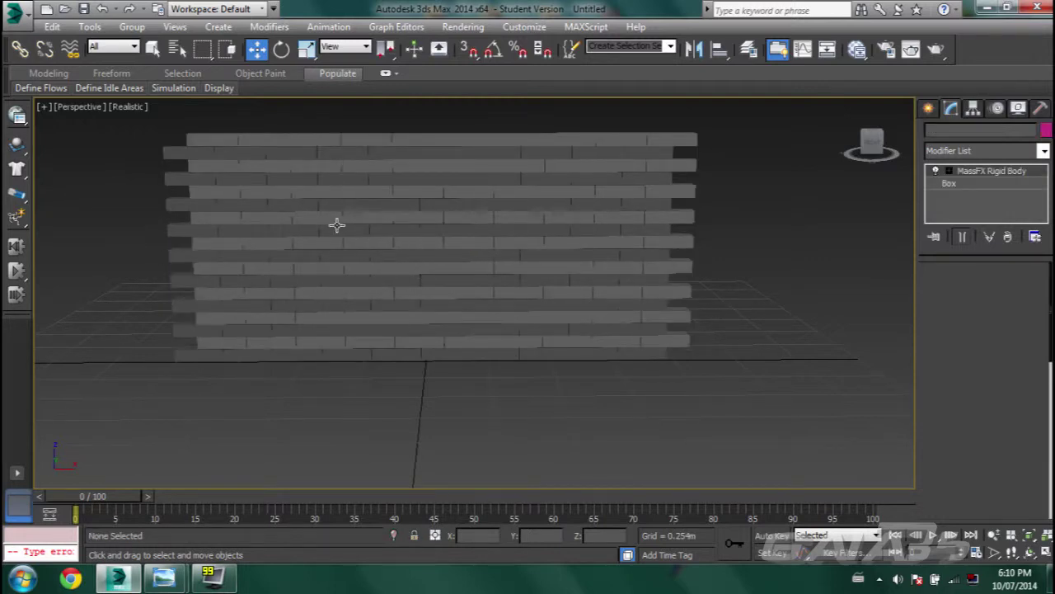
click(213, 189)
click(101, 236)
- Unhide all objects and simulate the sphere hitting the wall with its static edge bricks
alt+middle_drag(102, 236, 437, 277)
right_click(481, 211)
click(522, 142)
mouse_move(194, 241)
alt+middle_down()
mouse_move(241, 244)
mouse_move(191, 234)
alt+middle_up()
alt+middle_drag(445, 296, 440, 298)
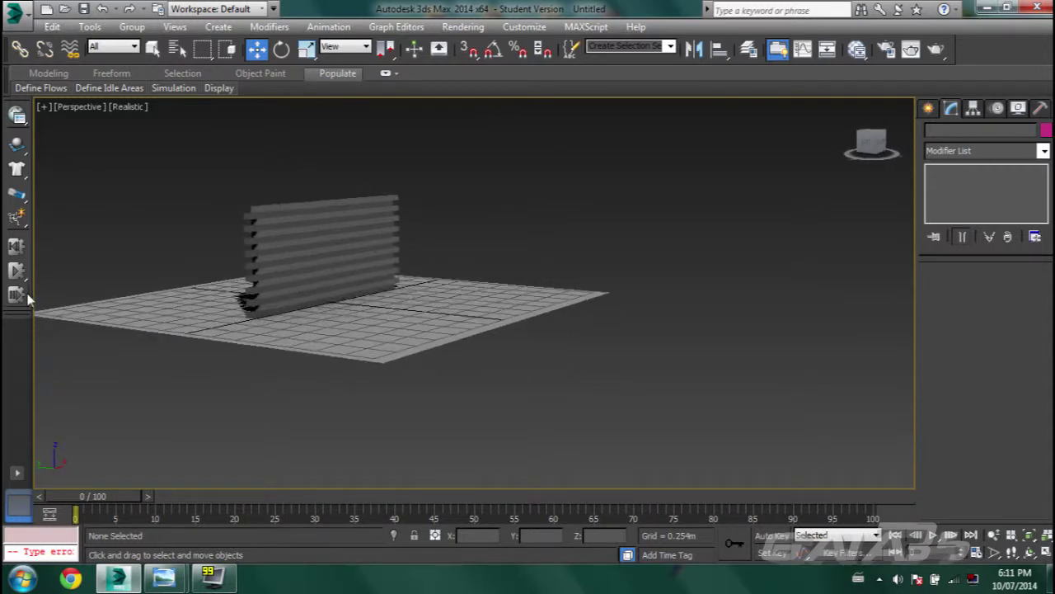
click(18, 272)
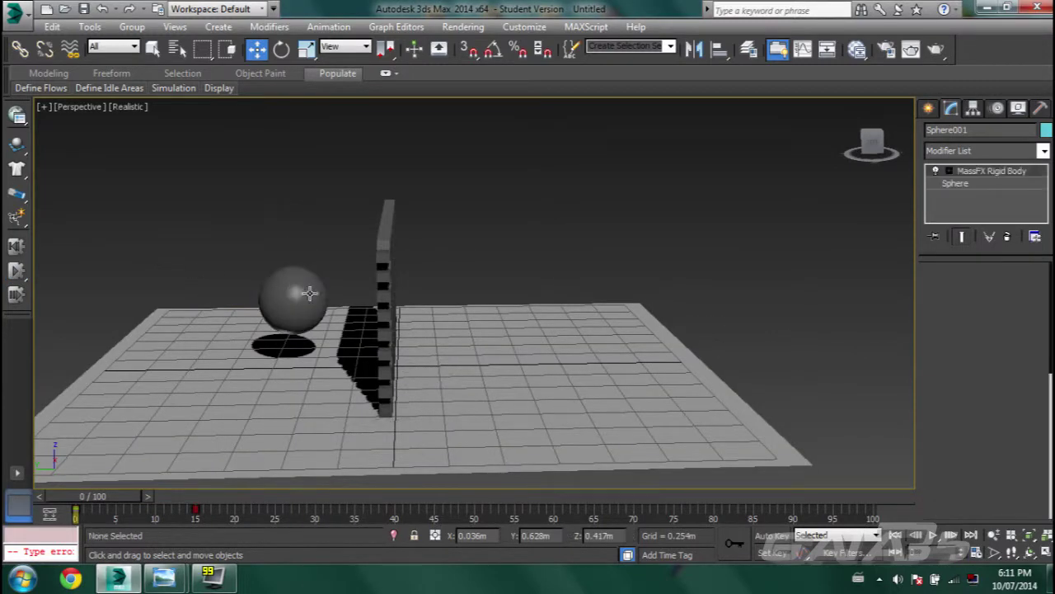
- Enlarge the sphere to a radius of 0.425 m in its base parameters
click(309, 292)
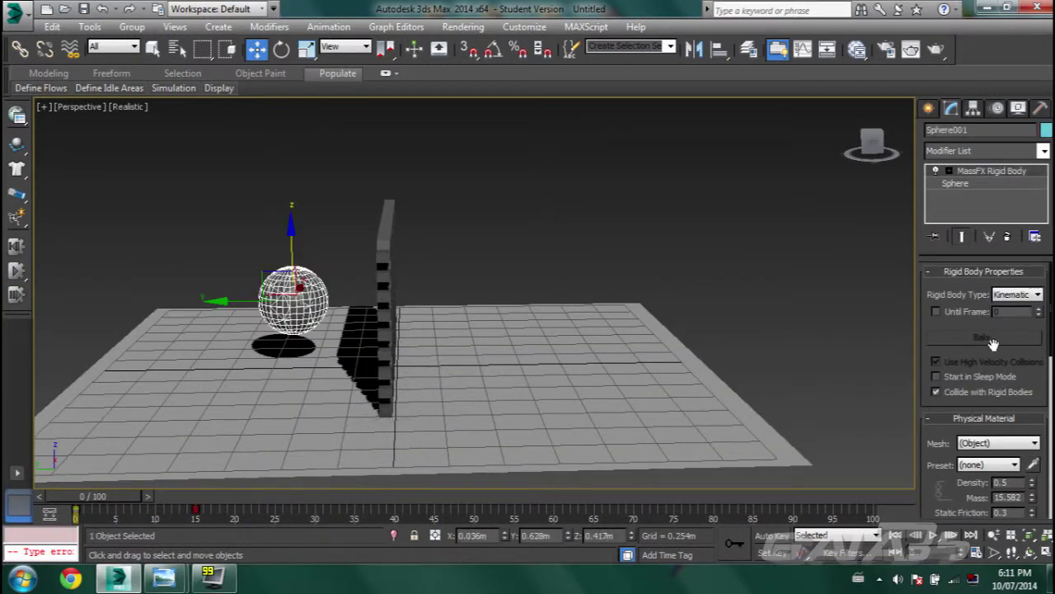
alt+middle_drag(589, 354, 559, 349)
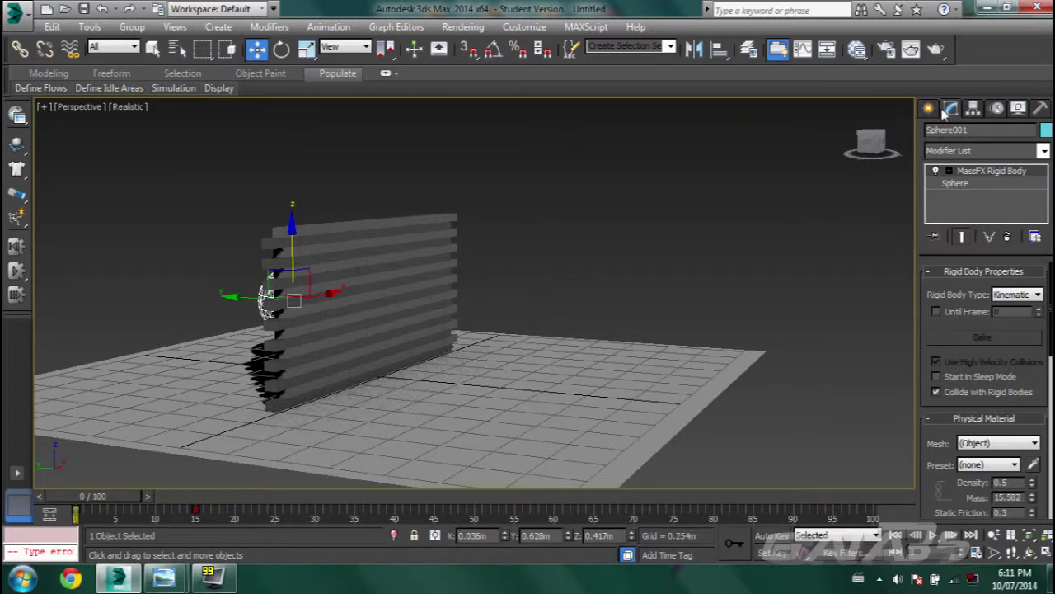
click(928, 109)
click(952, 110)
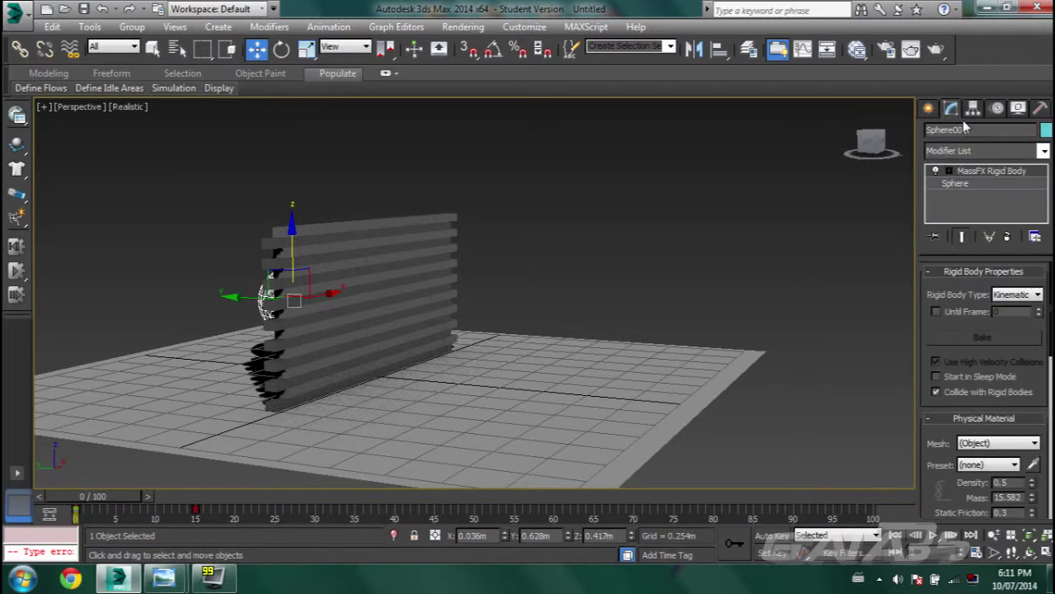
click(955, 187)
drag(1028, 301, 1035, 231)
mouse_move(383, 234)
alt+middle_down()
mouse_move(432, 237)
mouse_move(401, 235)
alt+middle_up()
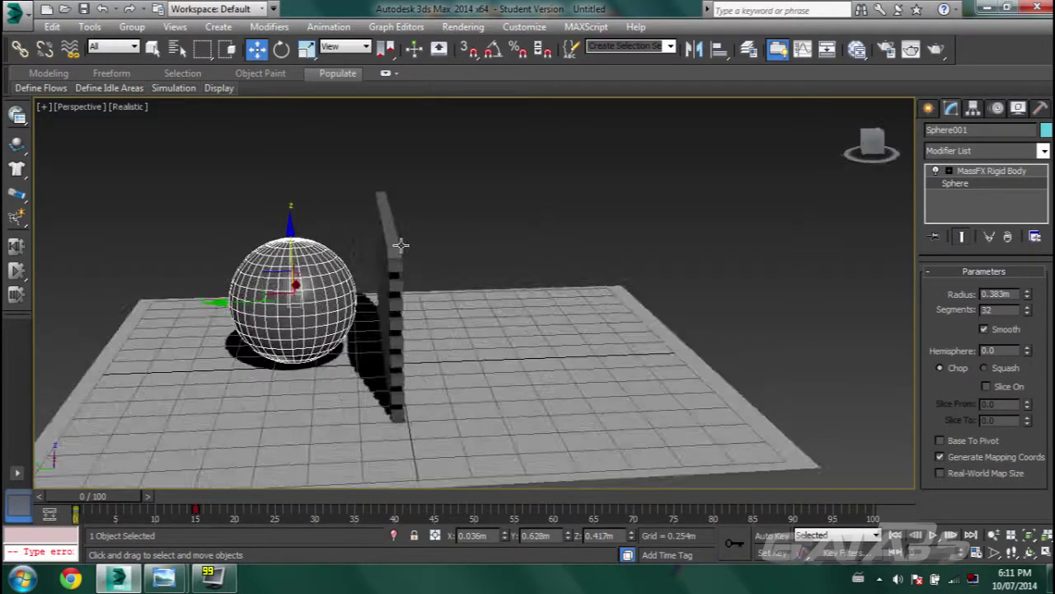
drag(1028, 300, 1027, 288)
- Run the simulation to about frame 17 and examine the hole made by the enlarged sphere
alt+middle_drag(749, 297, 4, 282)
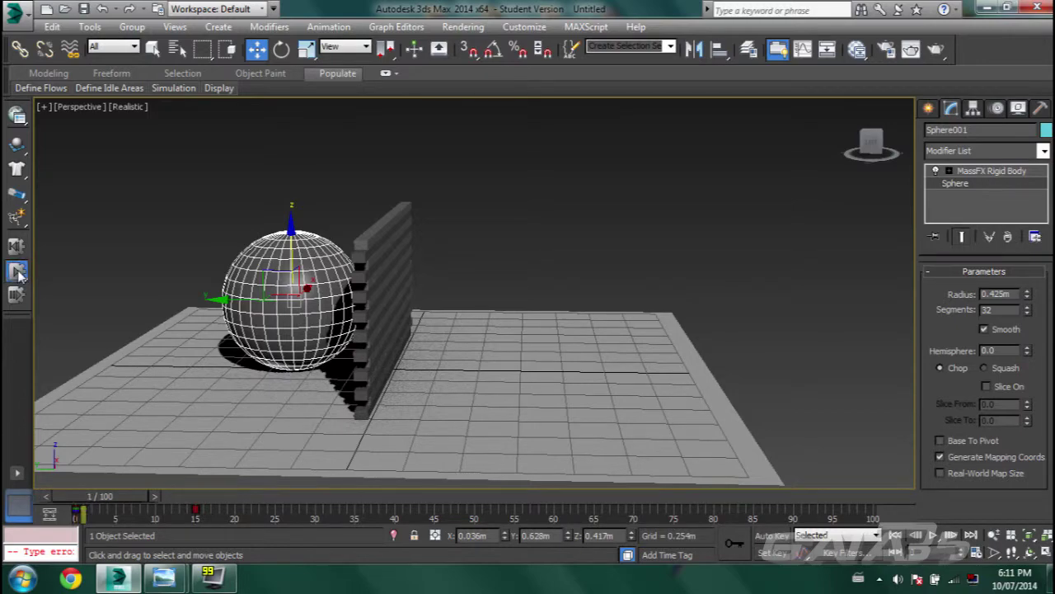
click(18, 274)
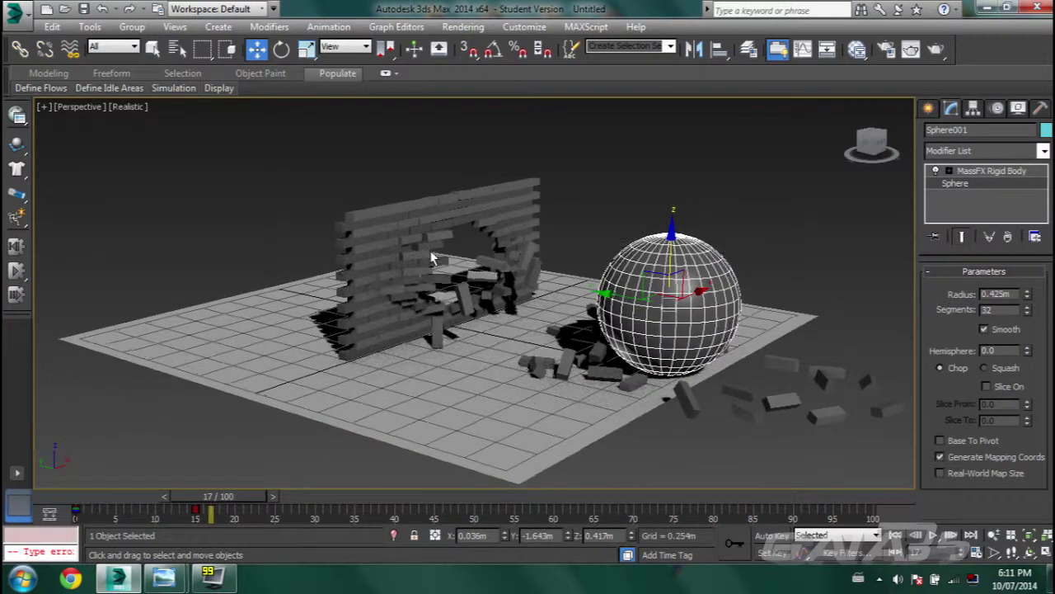
alt+middle_drag(429, 259, 441, 258)
- Delete the sphere's MassFX Rigid Body modifier, reset the simulation, and reapply a kinematic rigid body to the sphere
click(968, 173)
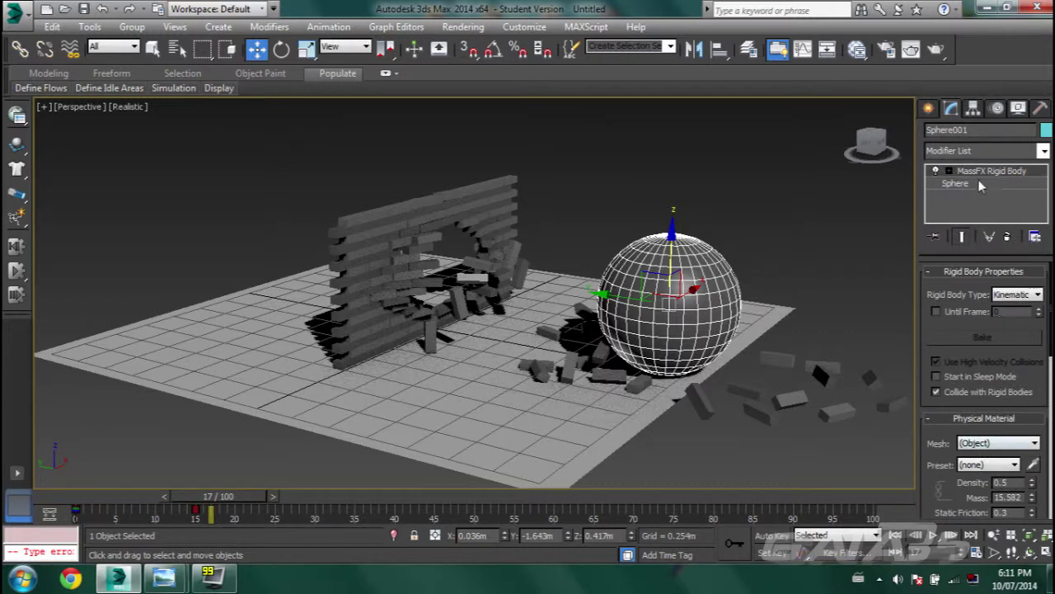
right_click(973, 175)
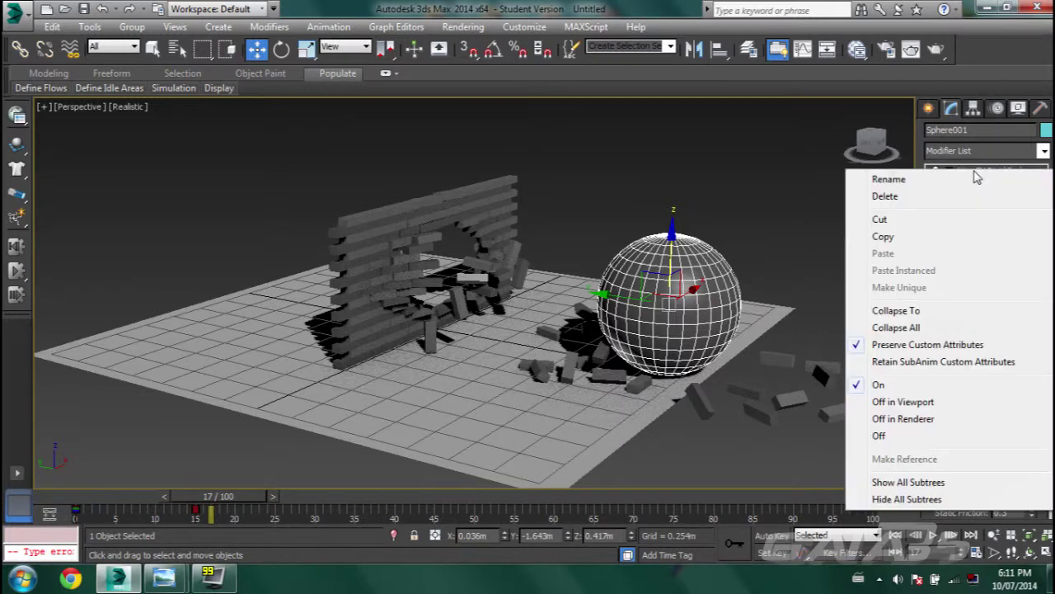
click(885, 196)
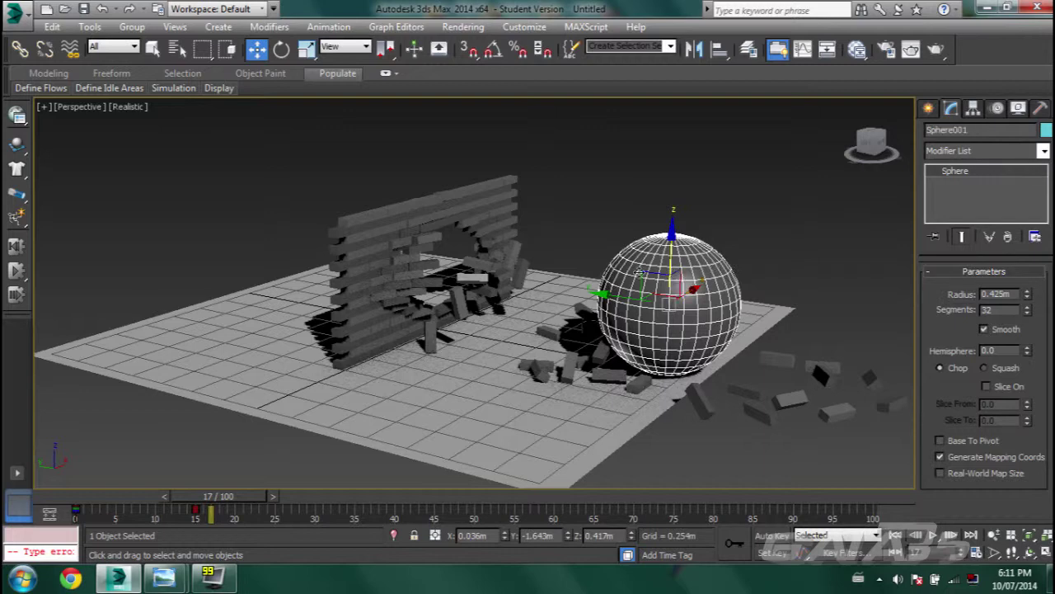
click(10, 254)
alt+middle_drag(194, 263, 380, 228)
drag(22, 146, 103, 174)
click(577, 325)
- Simulate the wall collision with the sphere's reapplied rigid body and stop the playback
alt+middle_drag(550, 317, 489, 305)
middle_drag(670, 358, 510, 342)
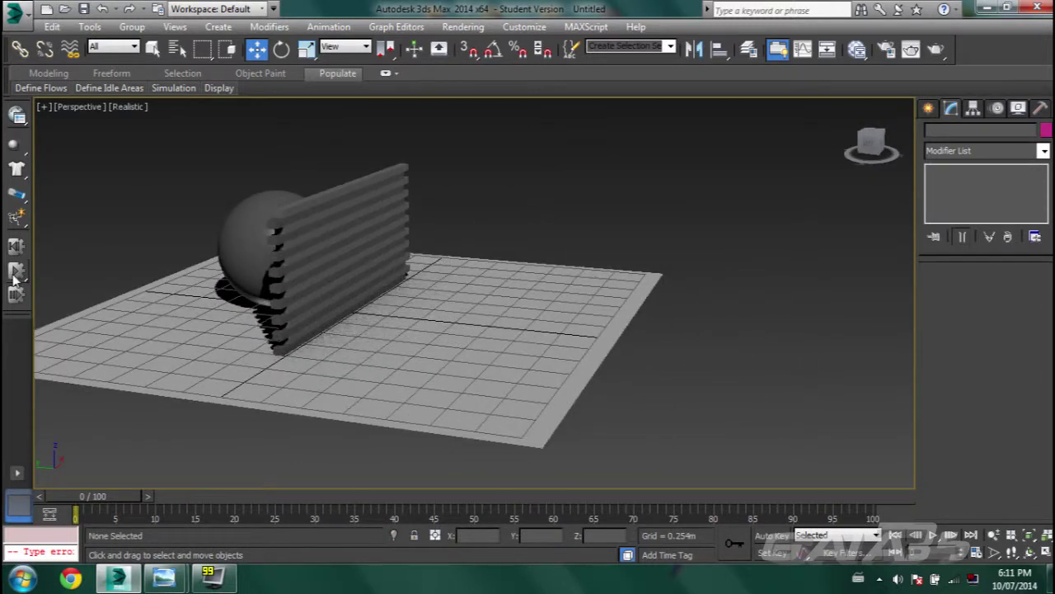
click(16, 275)
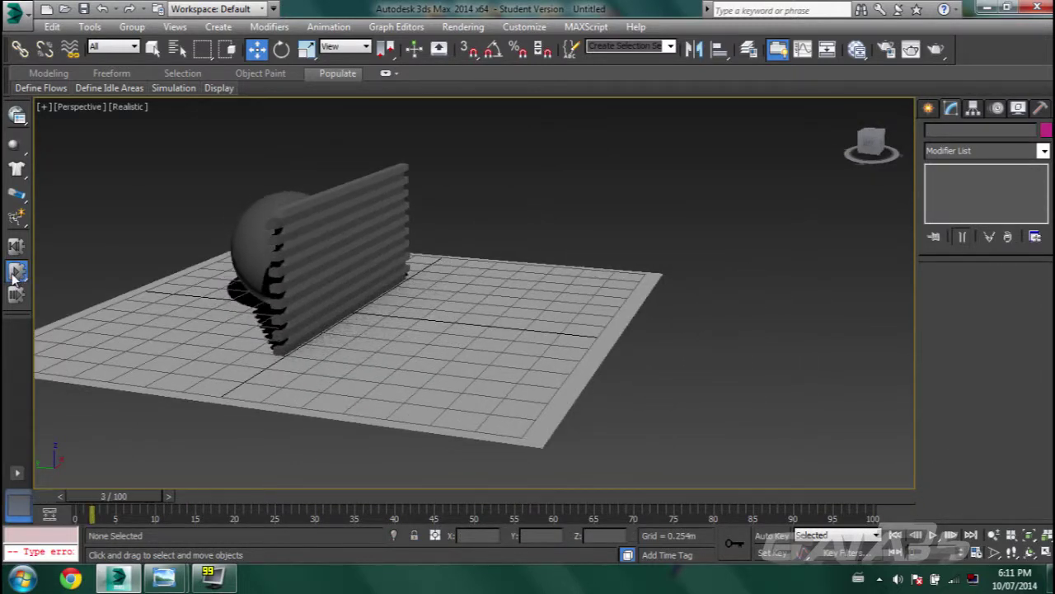
click(14, 277)
click(573, 288)
- Replay the simulation from a closer angle to examine the wall breaking, and return to frame 0
alt+middle_drag(568, 290, 368, 295)
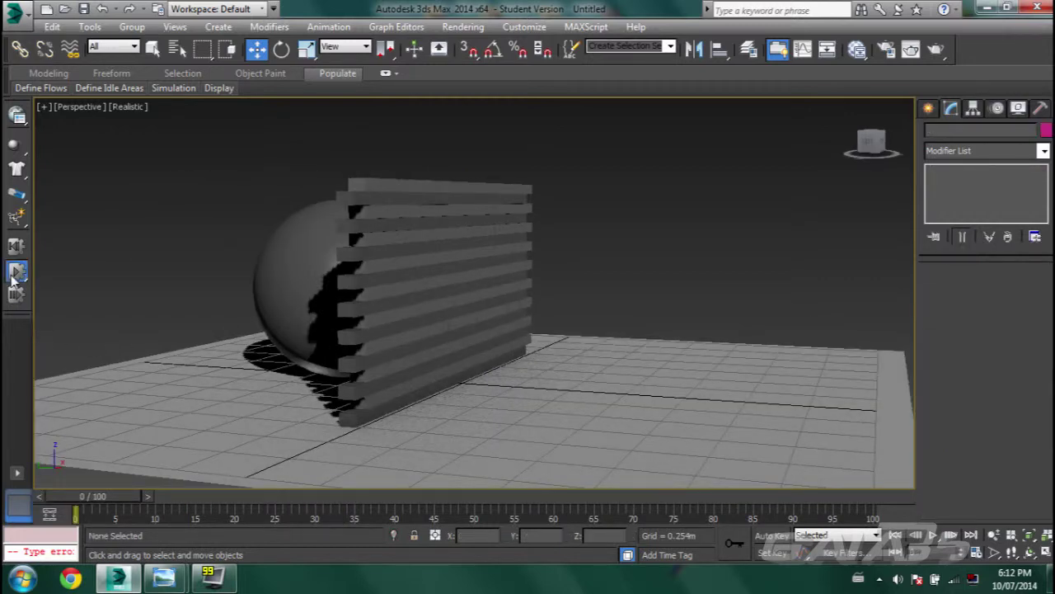
click(14, 277)
alt+middle_drag(631, 314, 522, 353)
drag(167, 497, 58, 497)
key(w)
alt+middle_drag(261, 278, 415, 282)
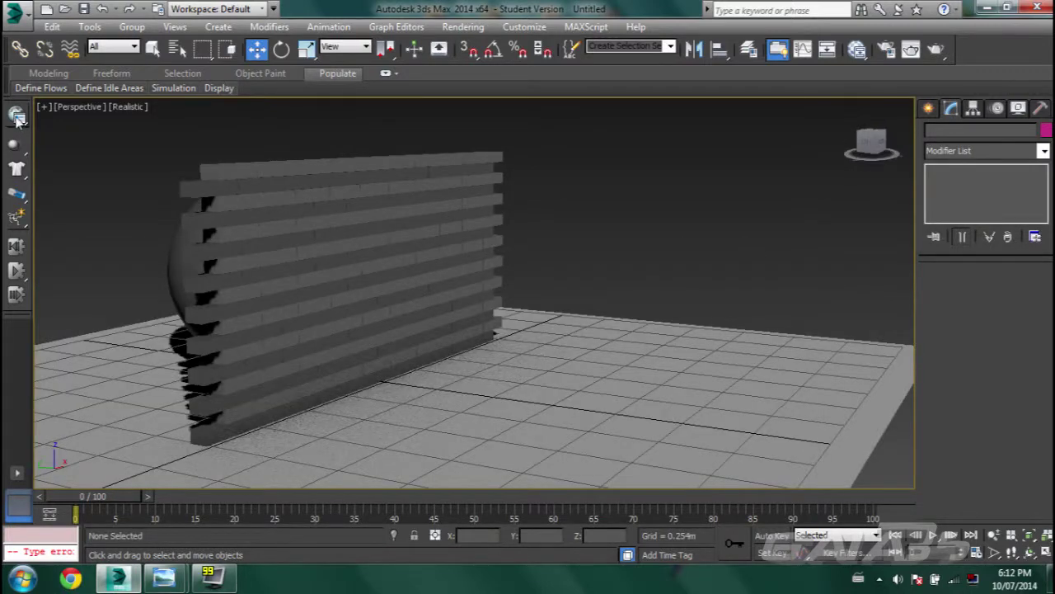
- Open the MassFX simulation tools and bake all rigid bodies to keyframes
click(18, 116)
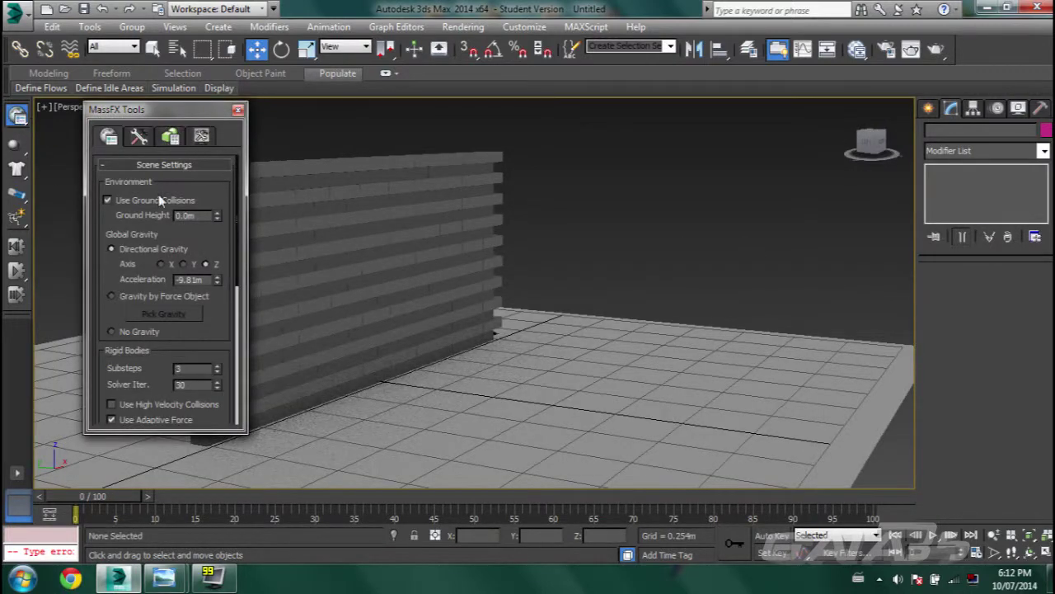
click(139, 137)
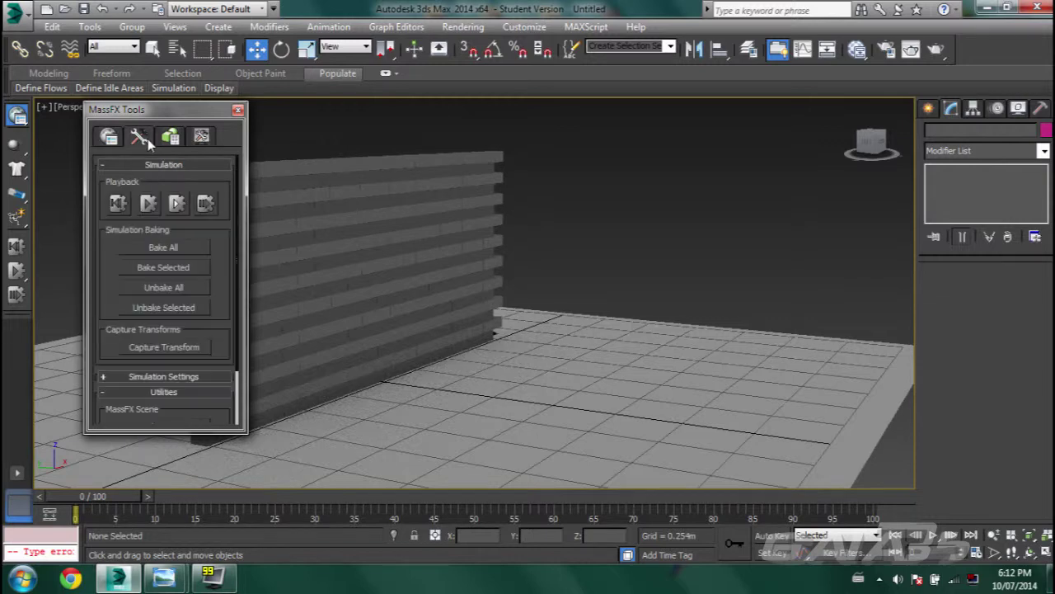
click(163, 249)
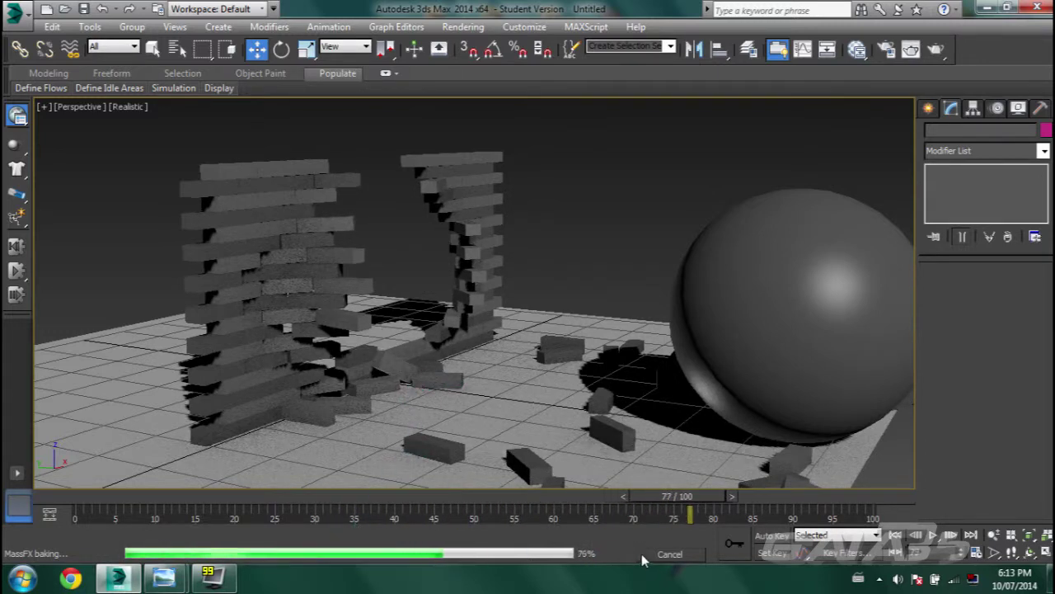
- Scrub through the baked animation from the front to examine the sphere breaking the wall
drag(95, 507, 46, 500)
click(237, 360)
middle_drag(584, 369, 551, 365)
scroll(545, 357, down, 3)
alt+middle_drag(618, 365, 508, 363)
mouse_move(122, 496)
mouse_down()
mouse_move(337, 504)
mouse_move(56, 484)
mouse_move(153, 484)
mouse_move(116, 492)
mouse_move(122, 482)
mouse_up()
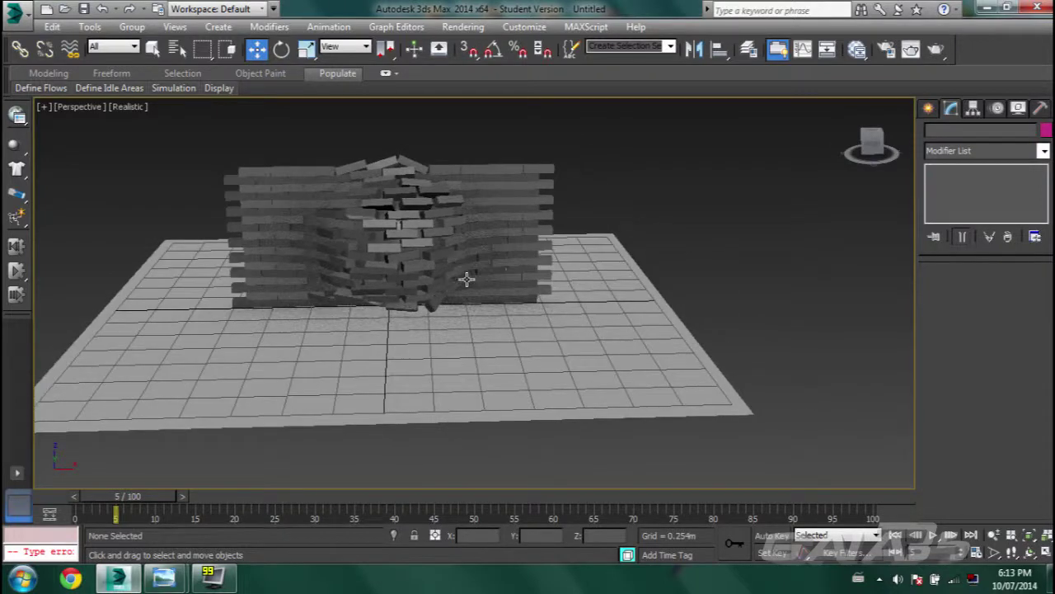